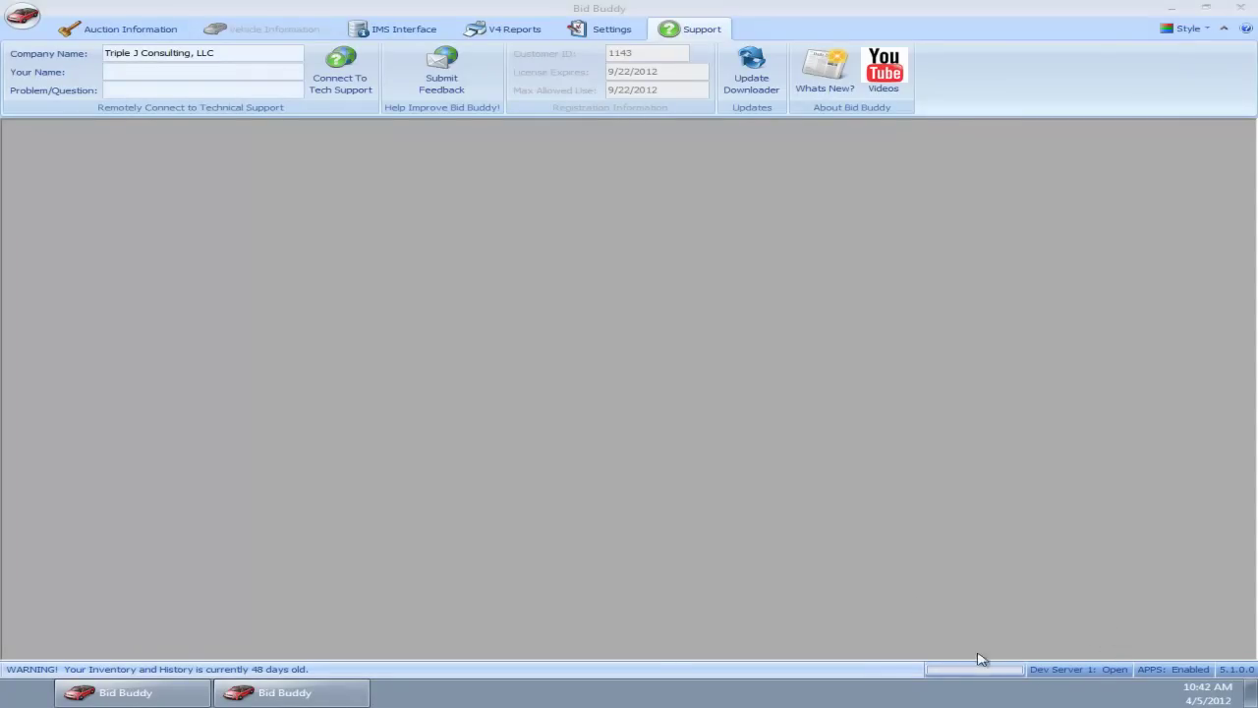
Step: Open APPS Settings, move the window aside, and review the Who I Can See and Who Can See Me lists
{"action": "left_click", "coordinate": [588, 32]}
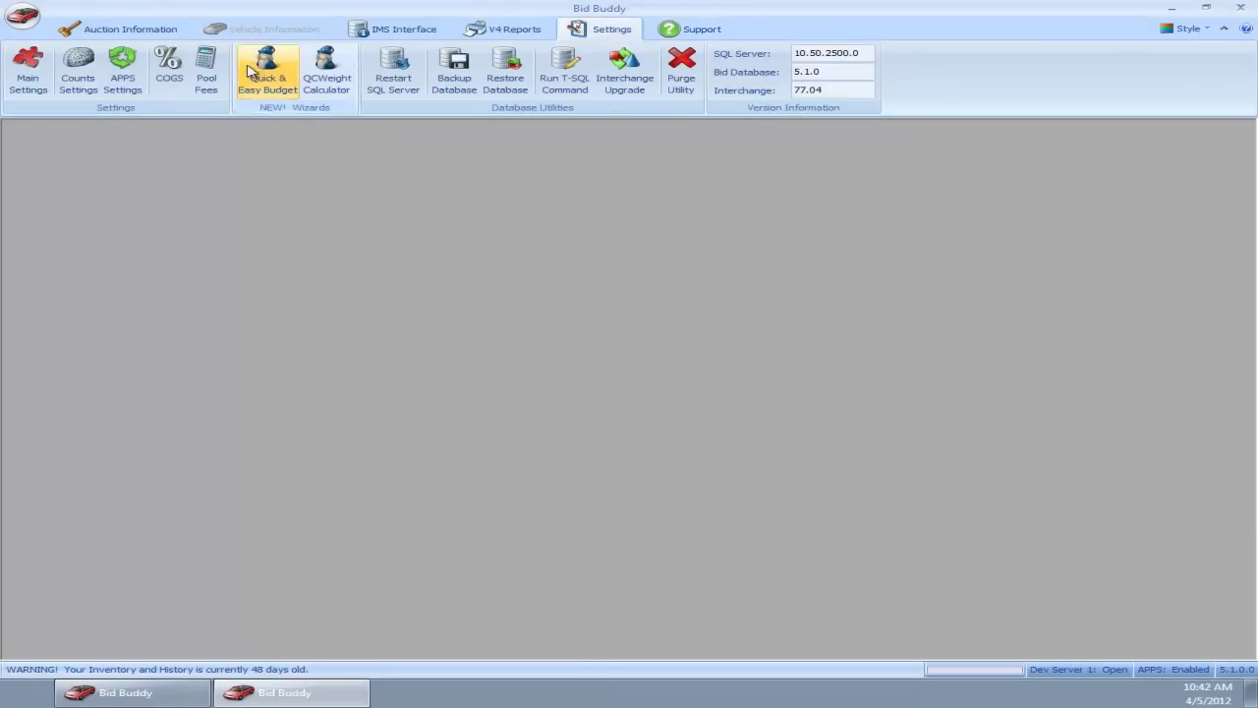
{"action": "left_click", "coordinate": [121, 81]}
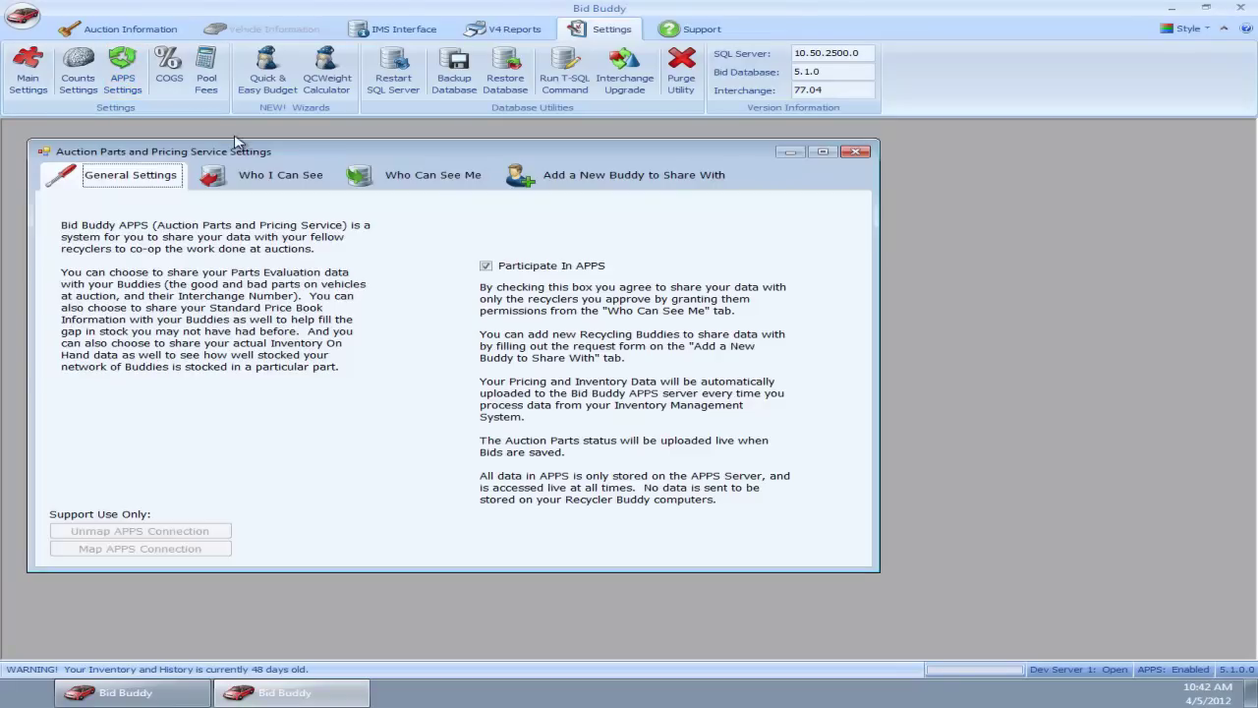
{"action": "left_click_drag", "start_coordinate": [327, 154], "coordinate": [398, 171]}
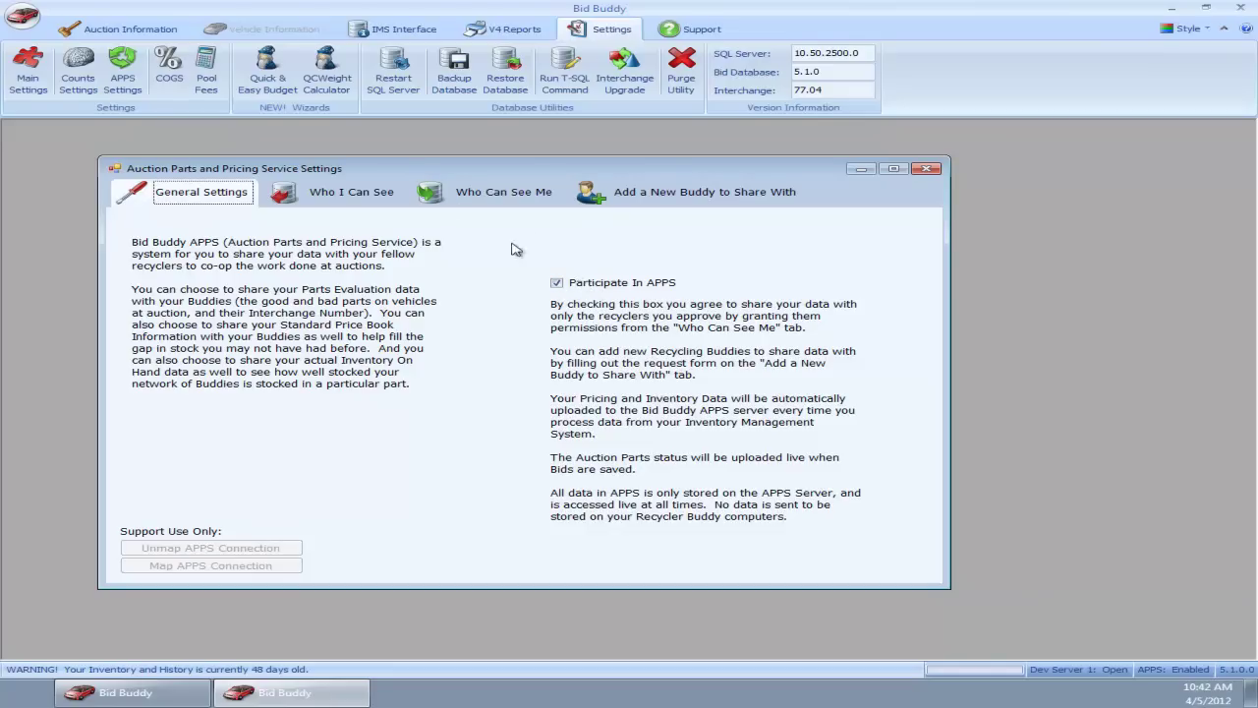
{"action": "left_click", "coordinate": [334, 193]}
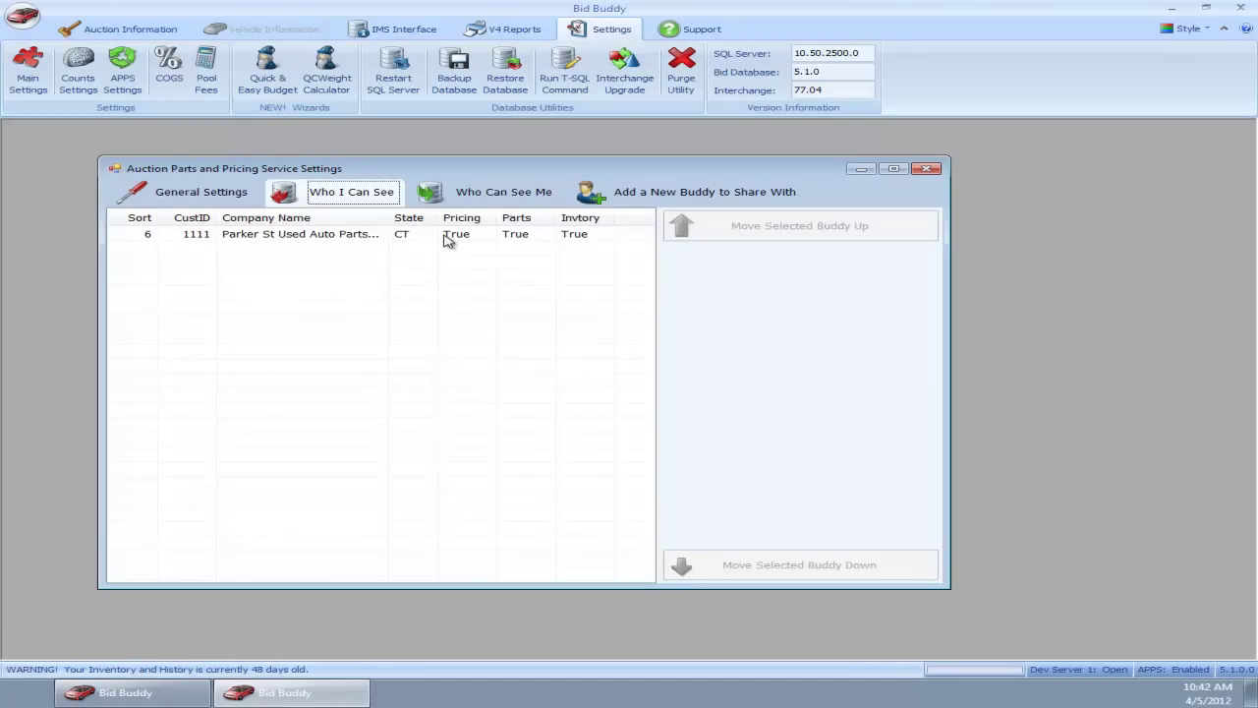
{"action": "left_click", "coordinate": [488, 197]}
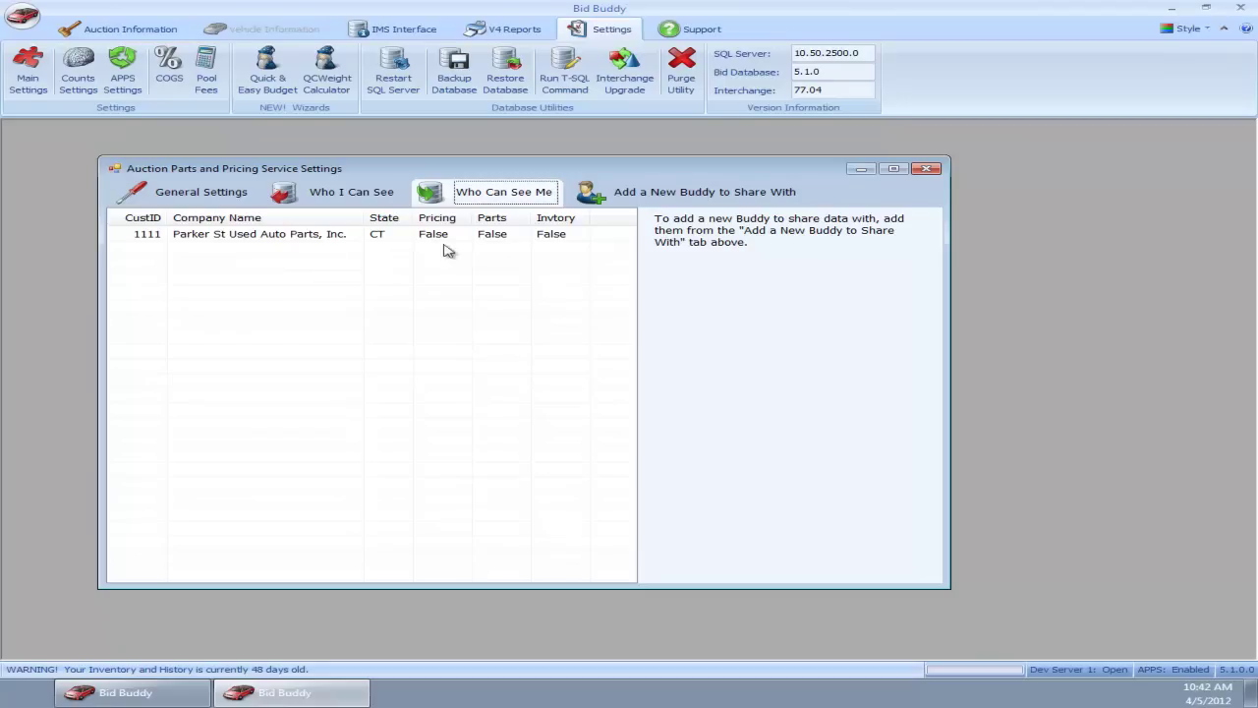
Step: Look up the CO buddy by its customer ID and zip code, confirm adding it, and dismiss the notice
{"action": "left_click", "coordinate": [640, 197]}
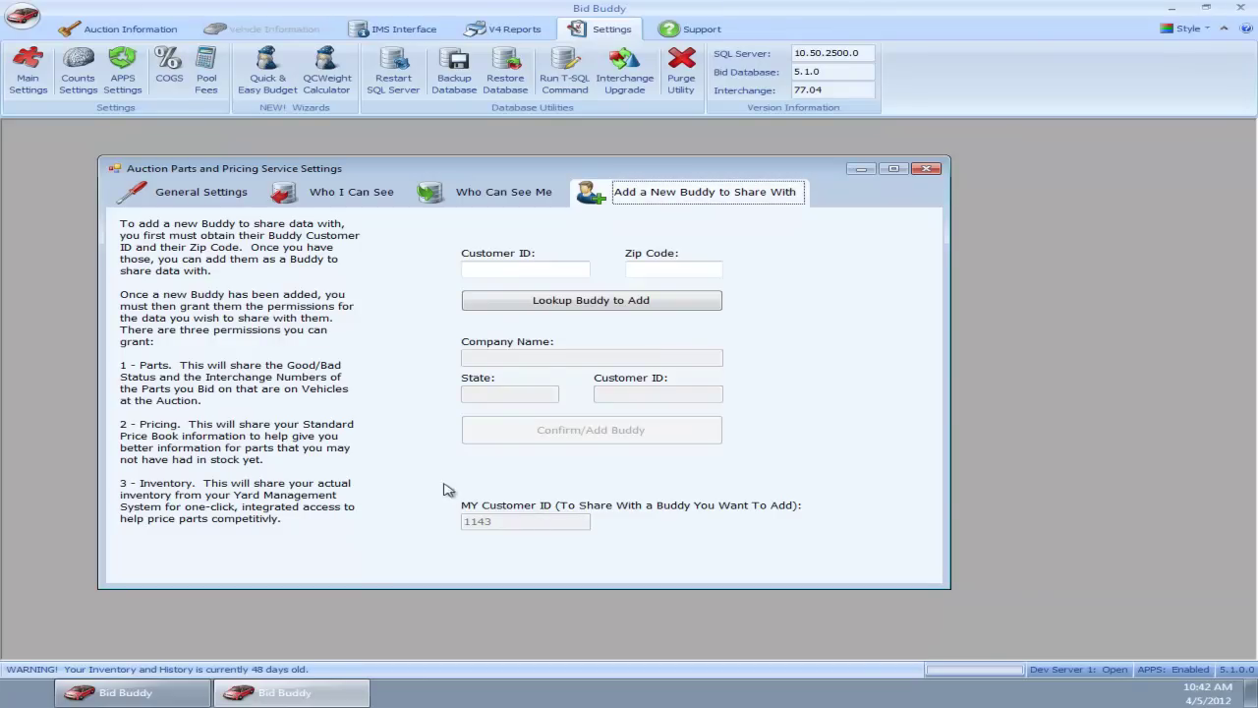
{"action": "left_click", "coordinate": [555, 271]}
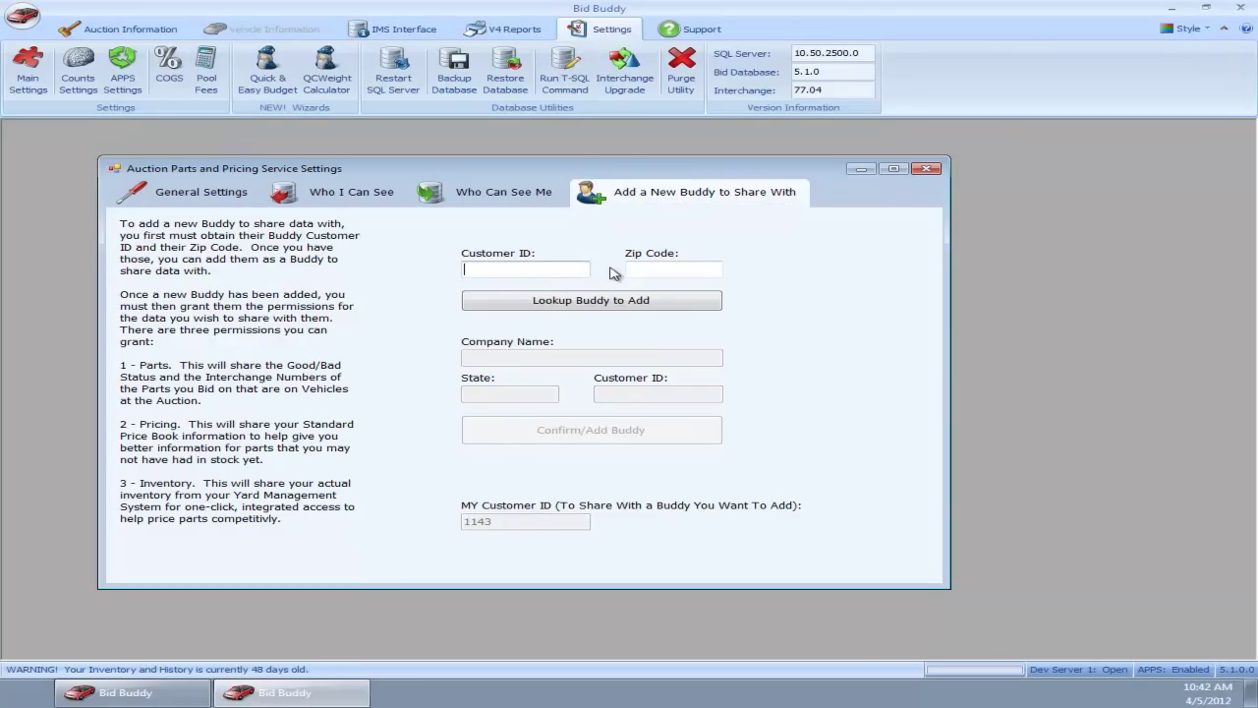
{"action": "type", "text": "1155"}
{"action": "key", "text": "Tab"}
{"action": "type", "text": "80829"}
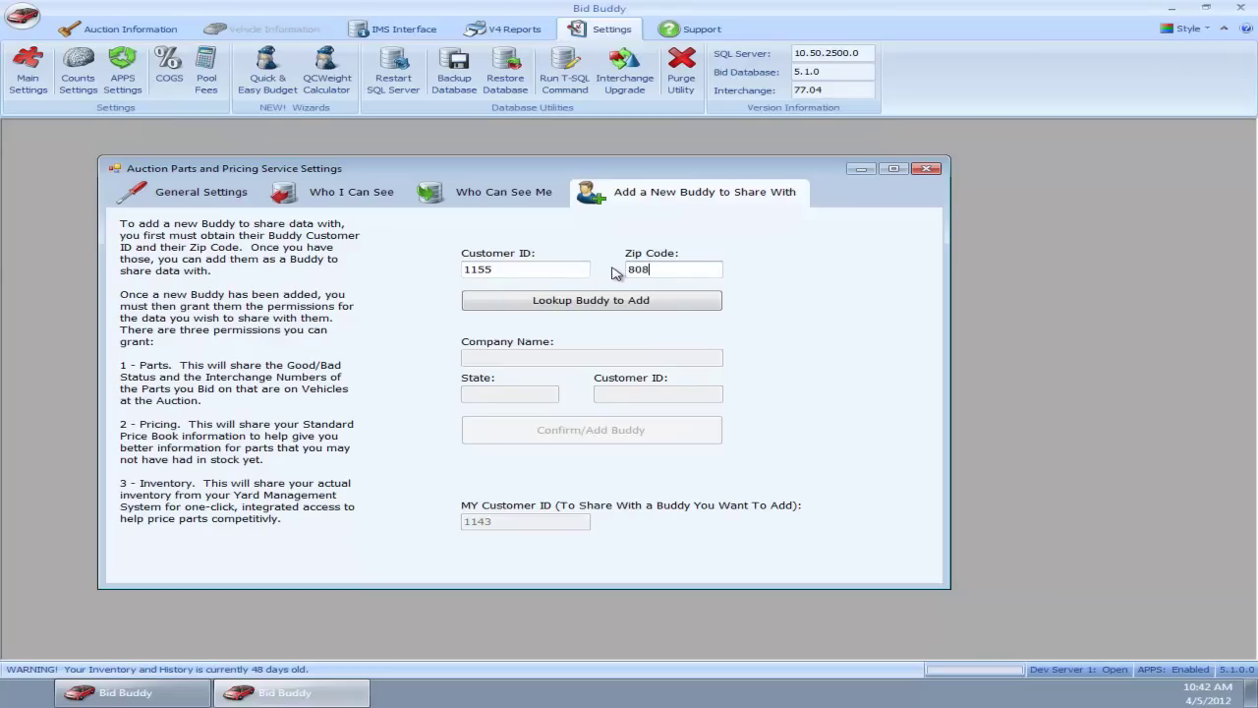
{"action": "left_click", "coordinate": [645, 303]}
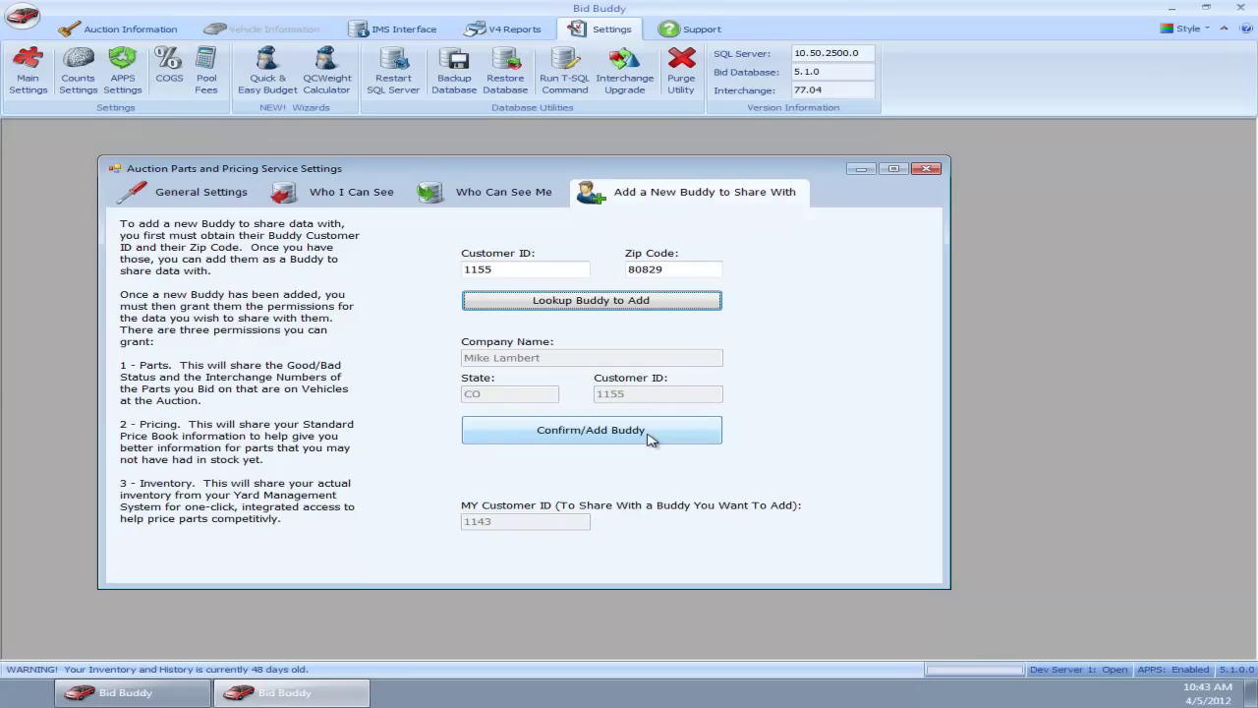
{"action": "left_click", "coordinate": [648, 432]}
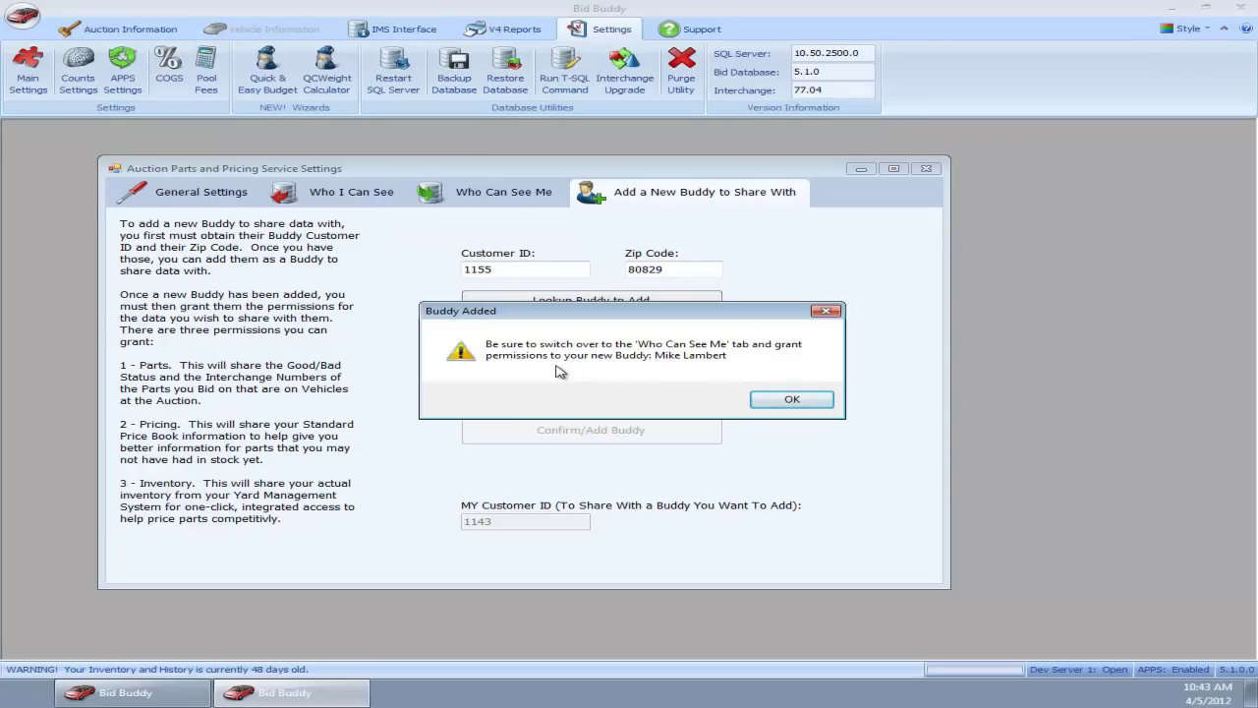
{"action": "left_click", "coordinate": [798, 403]}
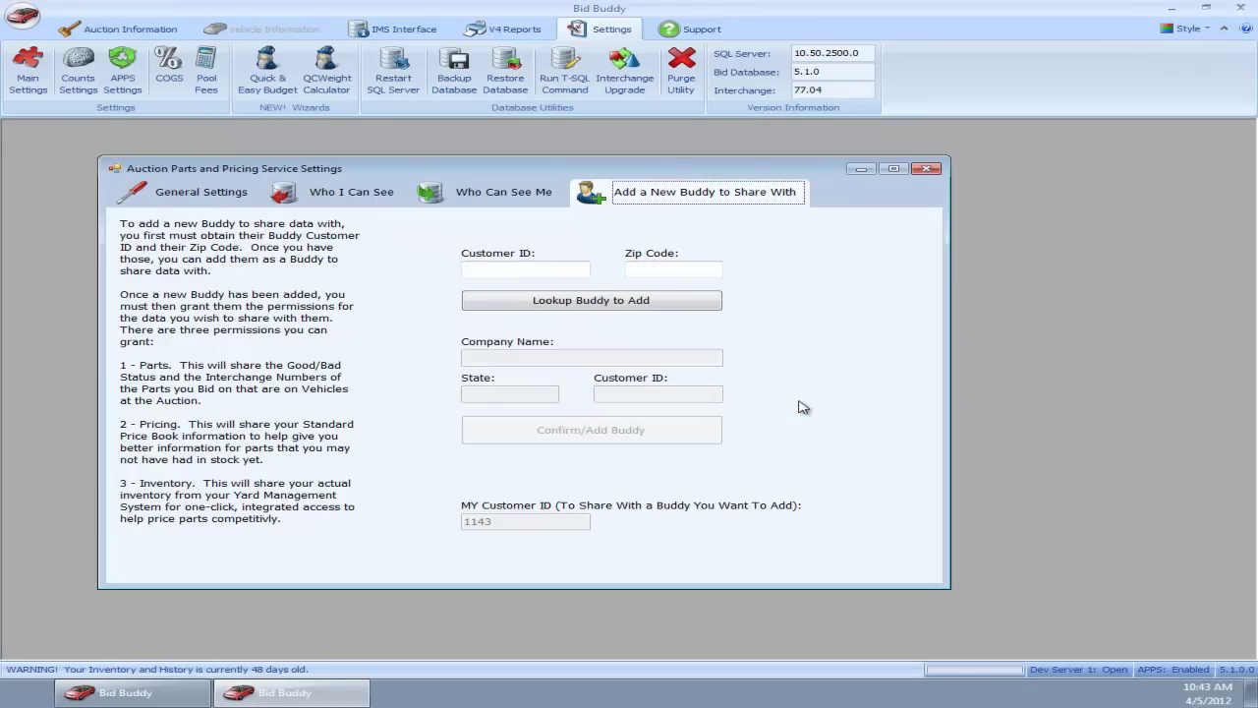
Step: Open the newly added CO buddy's sharing permissions from the Who Can See Me list
{"action": "left_click", "coordinate": [510, 193]}
{"action": "left_click", "coordinate": [285, 238]}
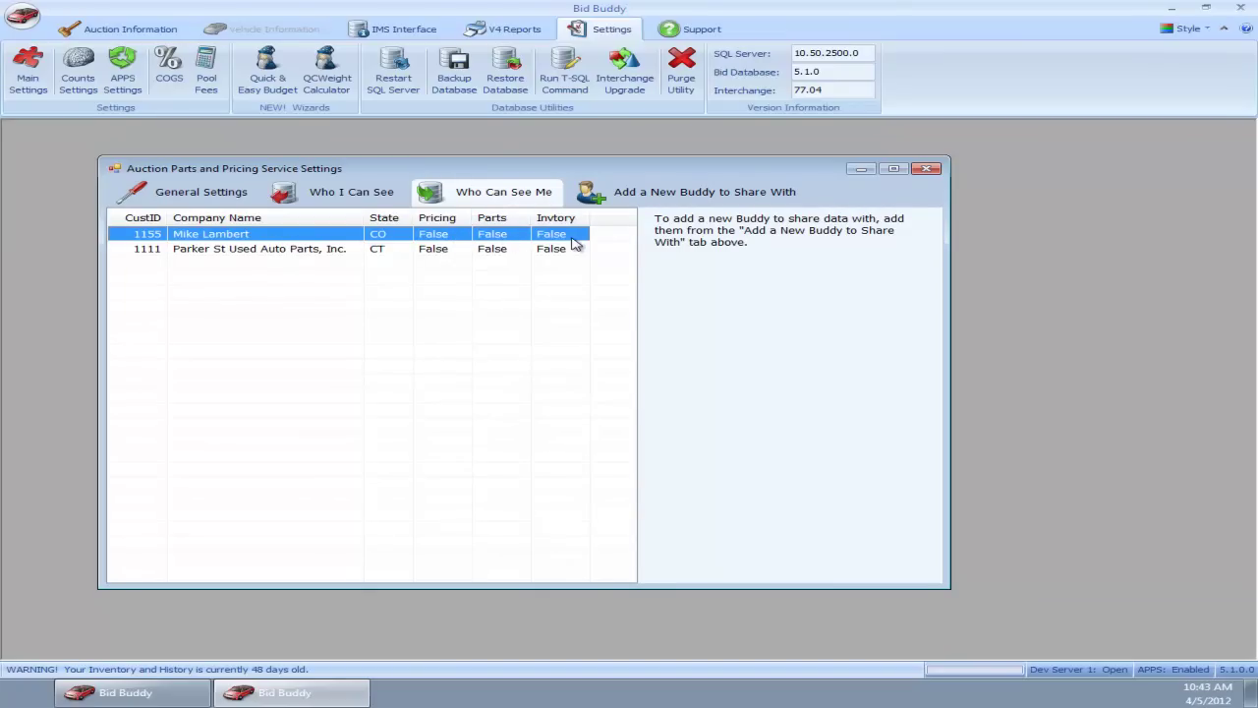
{"action": "left_click", "coordinate": [324, 236]}
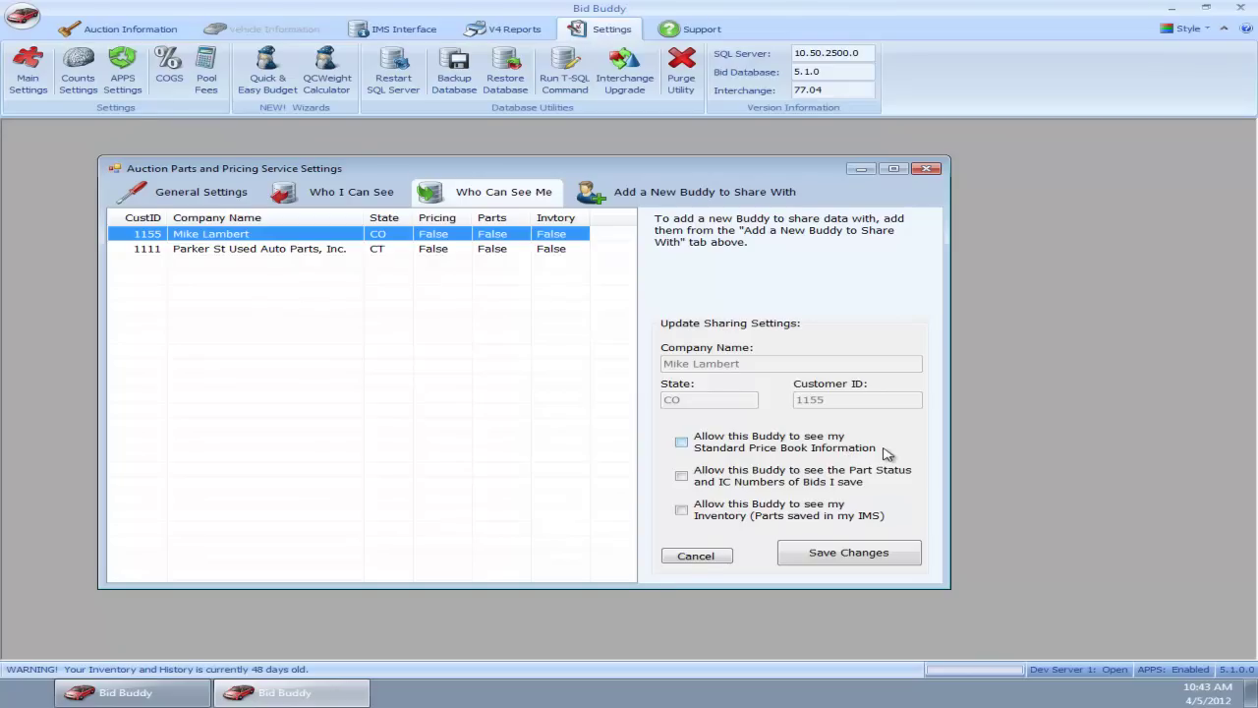
Step: Let the CO buddy see your price book, part status/IC numbers and inventory, then switch to the second server
{"action": "left_click", "coordinate": [684, 445]}
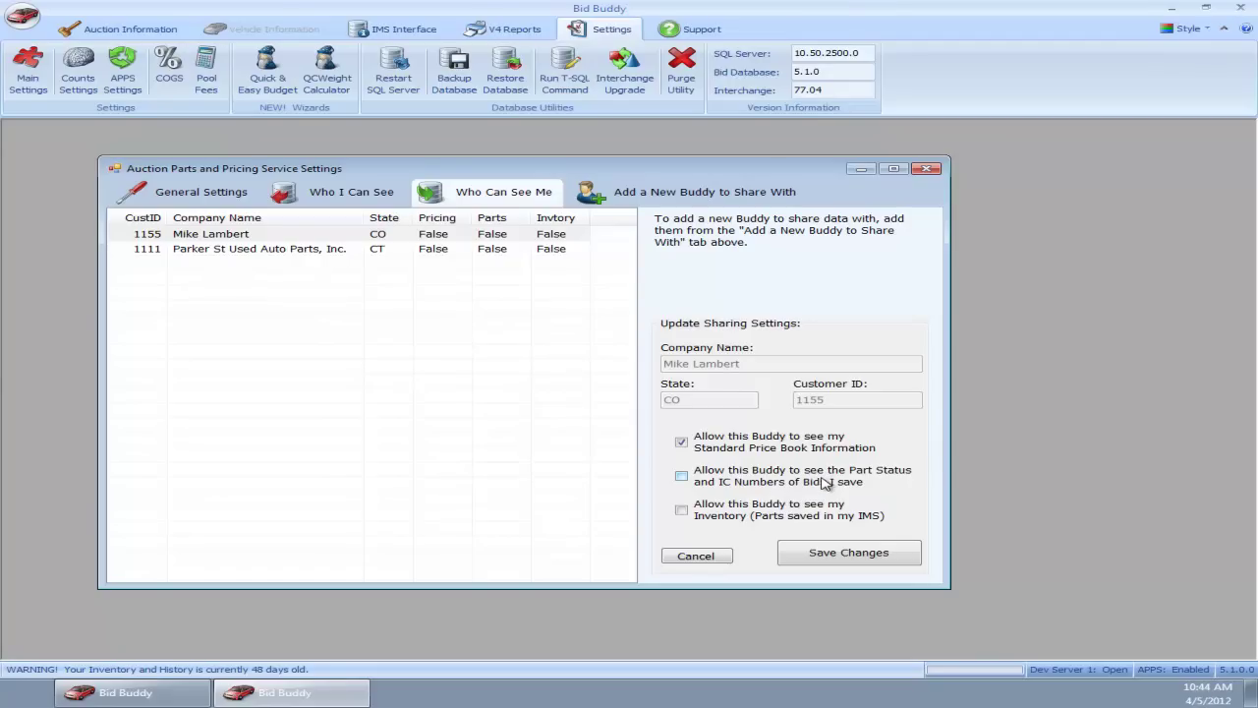
{"action": "left_click", "coordinate": [824, 481]}
{"action": "left_click", "coordinate": [731, 513]}
{"action": "left_click", "coordinate": [826, 556]}
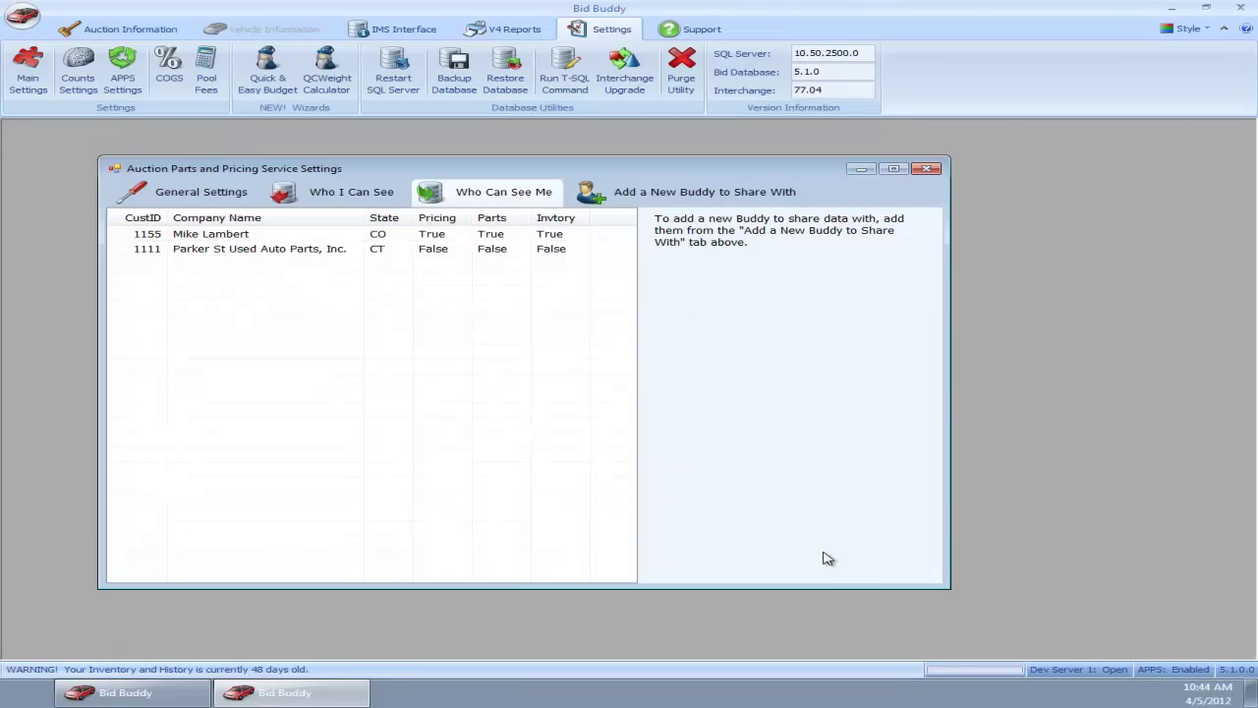
{"action": "left_click", "coordinate": [433, 234]}
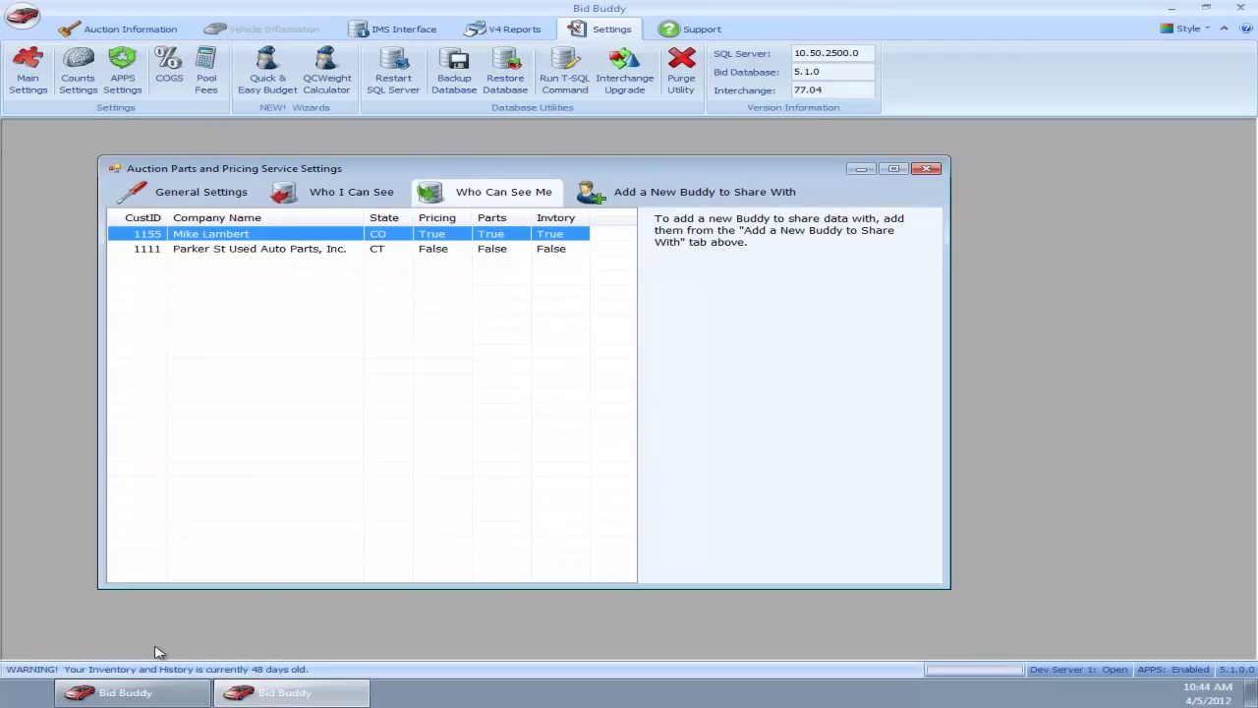
{"action": "left_click", "coordinate": [120, 698]}
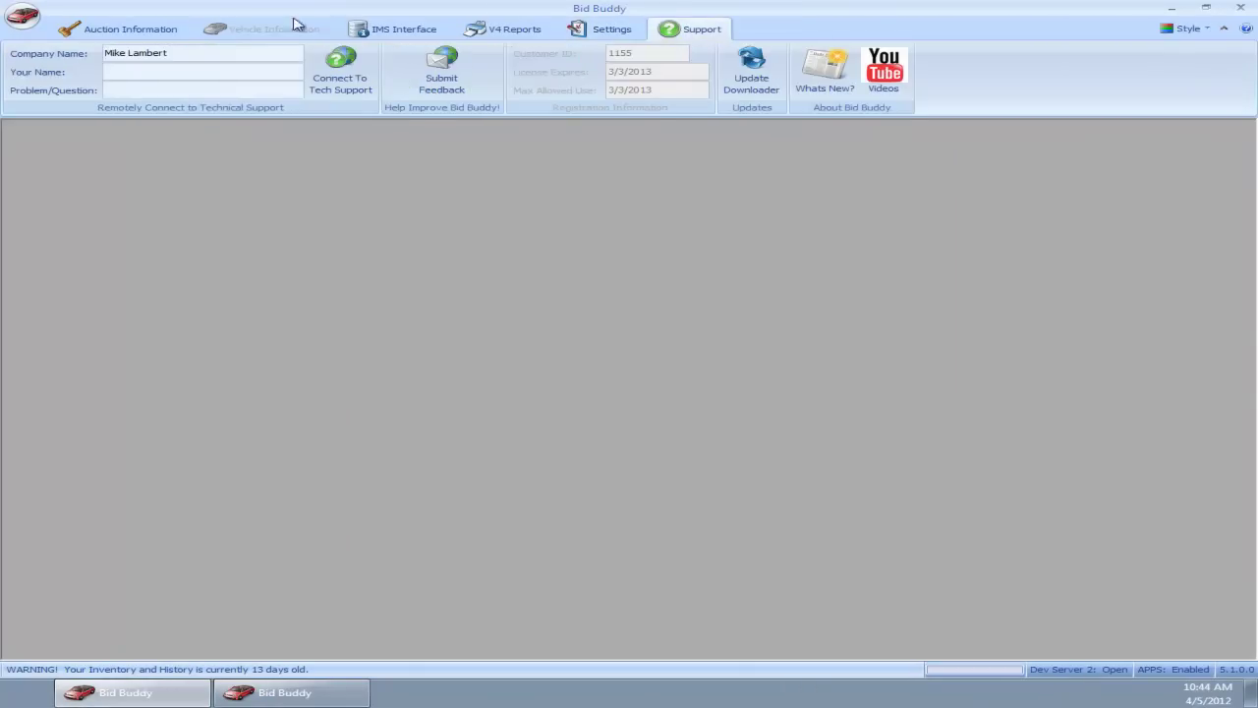
Step: On the second server, enable viewing Triple J Consulting's price book, part status/IC numbers and inventory, and save
{"action": "left_click", "coordinate": [613, 28]}
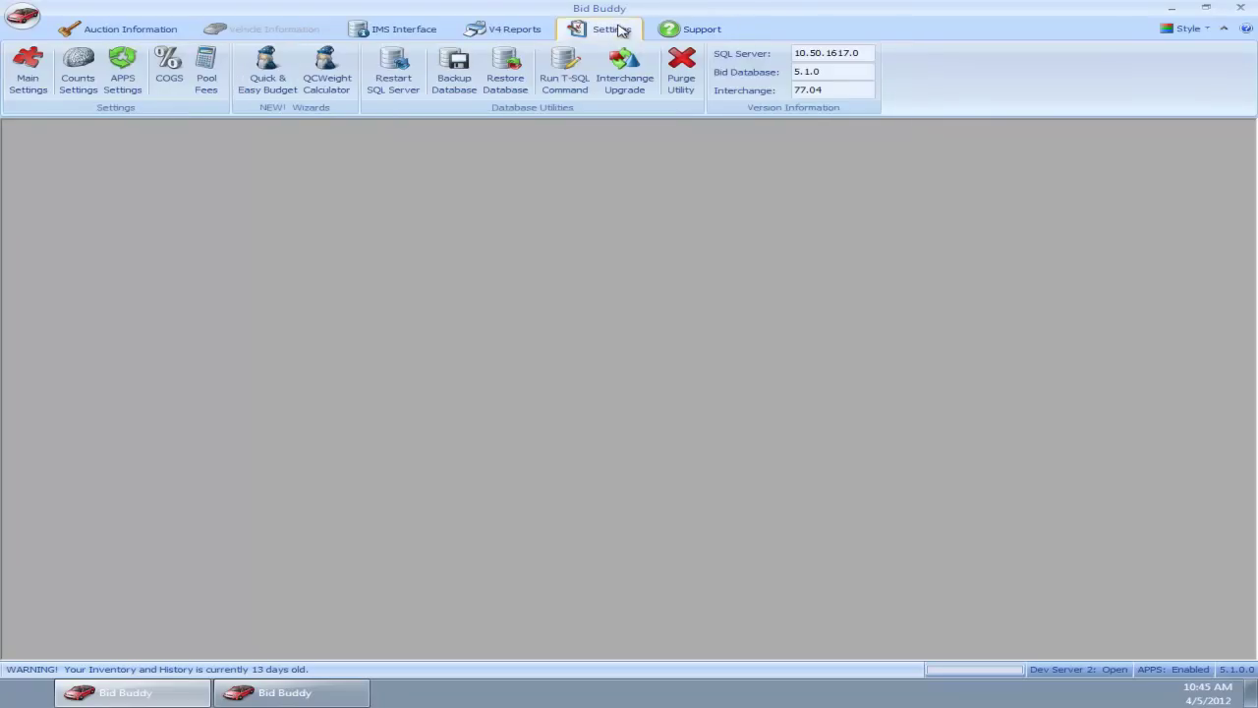
{"action": "left_click", "coordinate": [127, 71]}
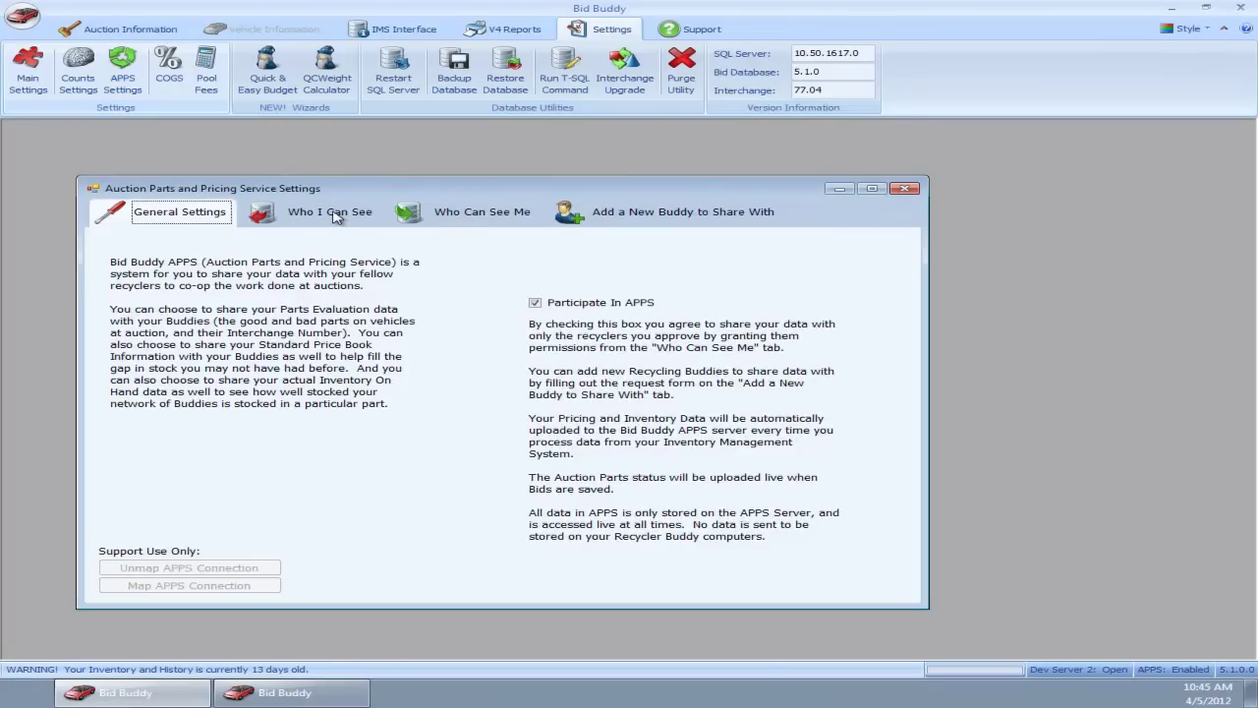
{"action": "left_click", "coordinate": [334, 217]}
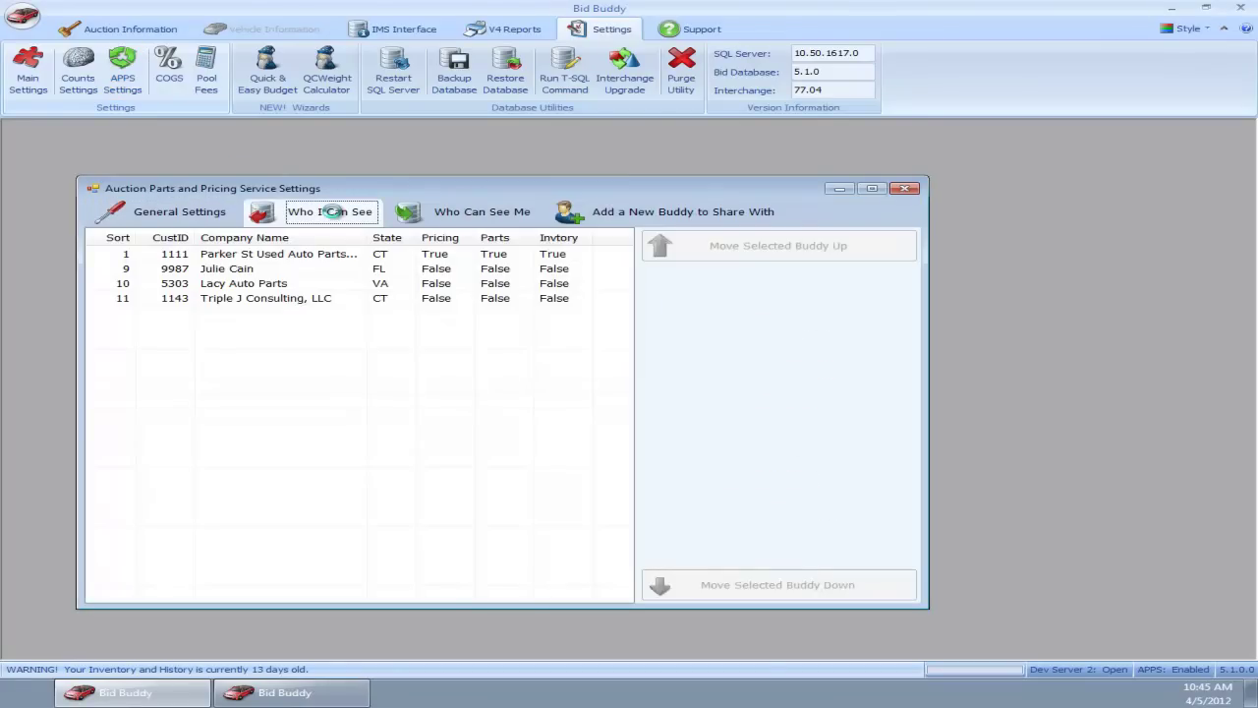
{"action": "left_click", "coordinate": [301, 298]}
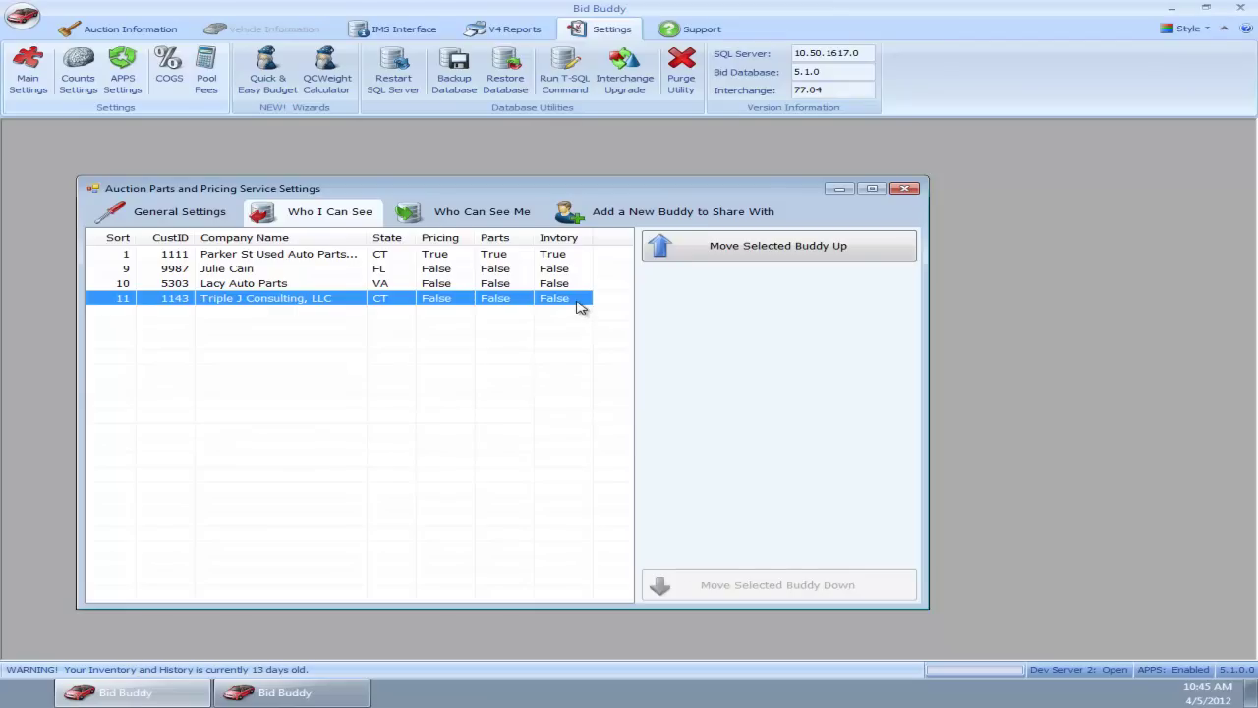
{"action": "double_click", "coordinate": [579, 305]}
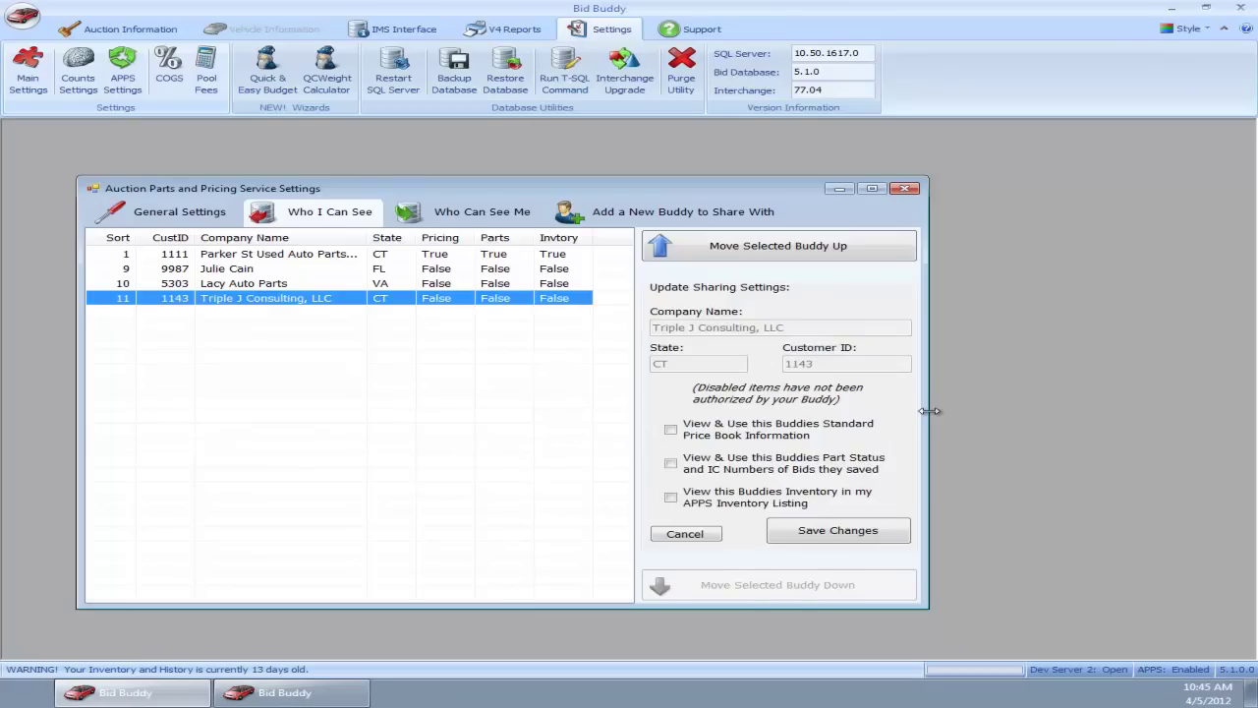
{"action": "left_click", "coordinate": [783, 435]}
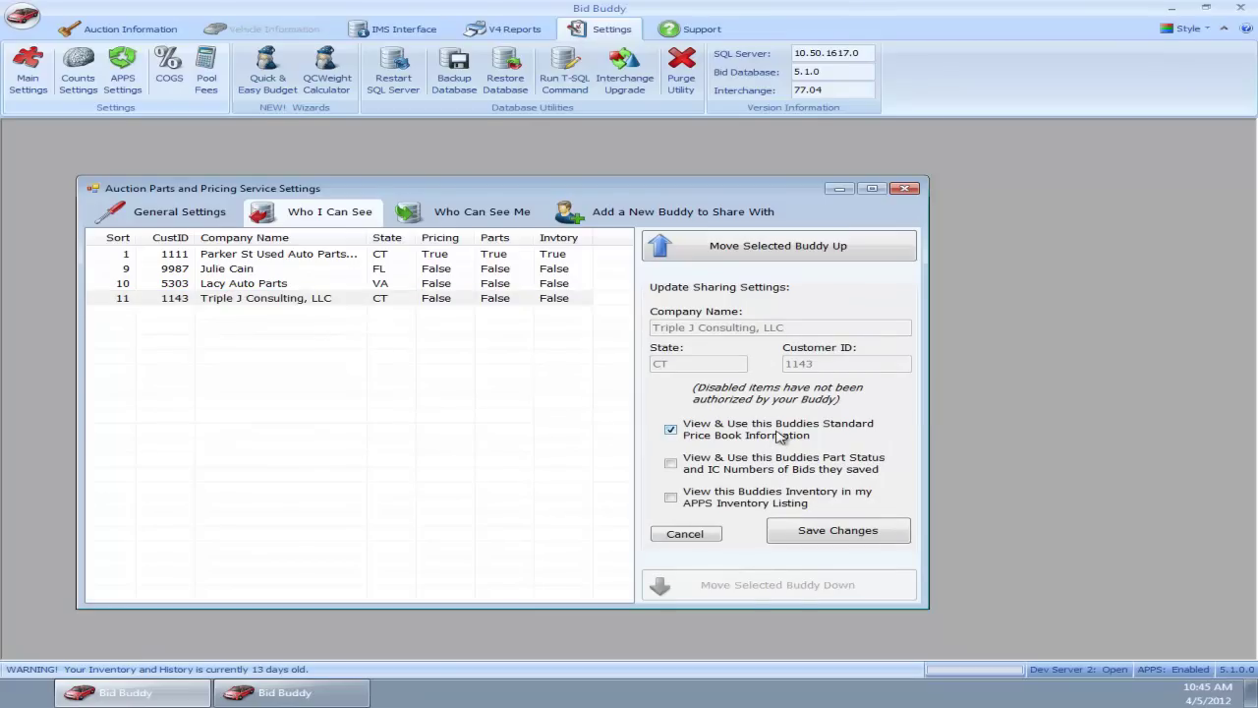
{"action": "left_click", "coordinate": [762, 475]}
{"action": "left_click", "coordinate": [749, 501]}
{"action": "left_click", "coordinate": [839, 531]}
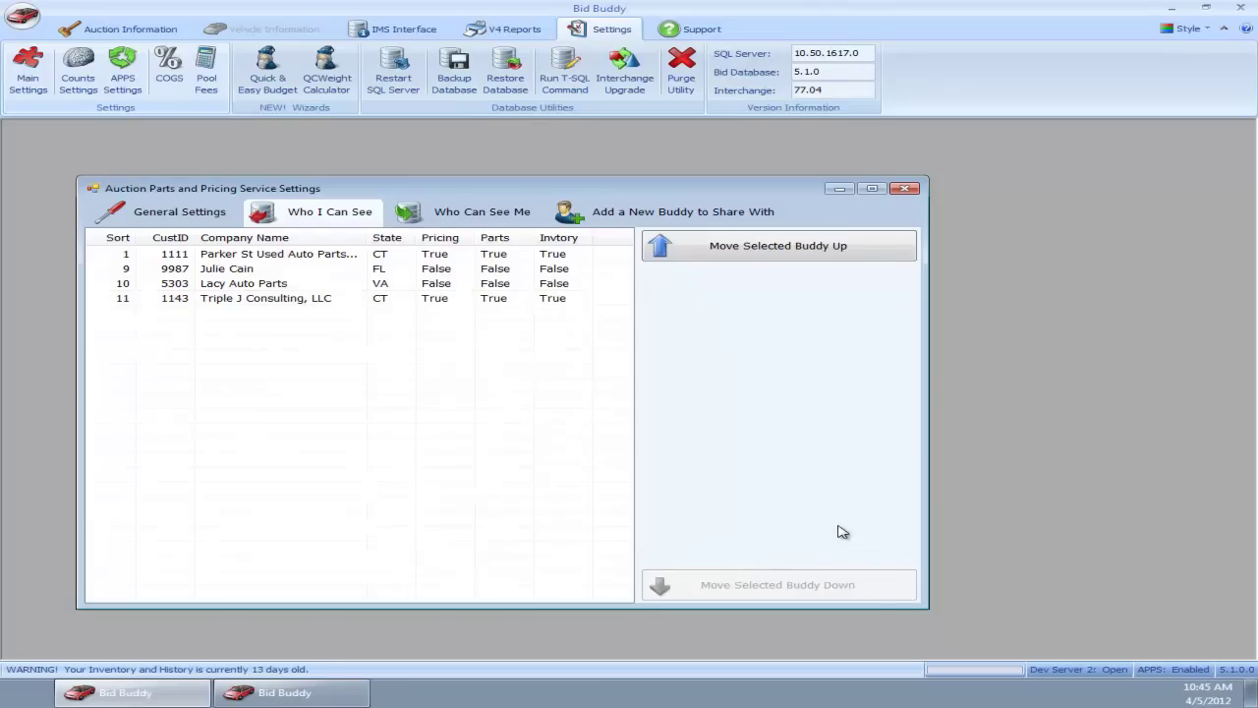
Step: Check Triple J Consulting in the Who Can See Me list, then return to the first server
{"action": "left_click", "coordinate": [443, 301]}
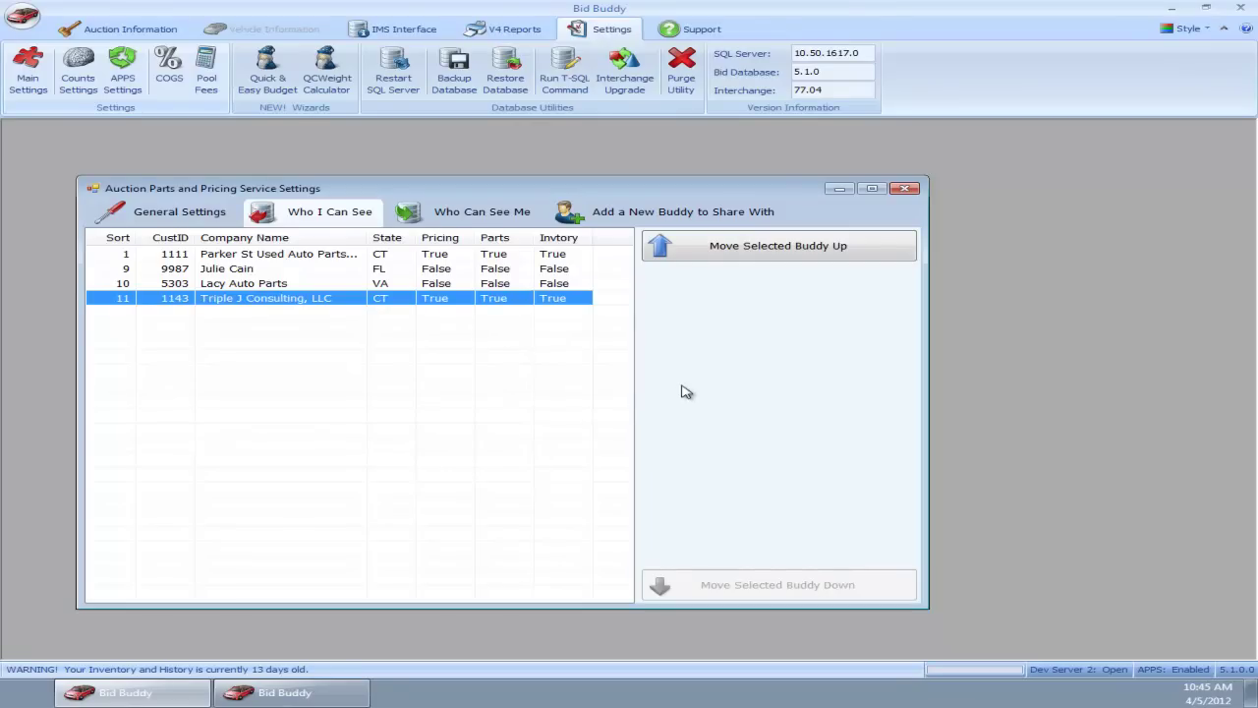
{"action": "left_click", "coordinate": [491, 212]}
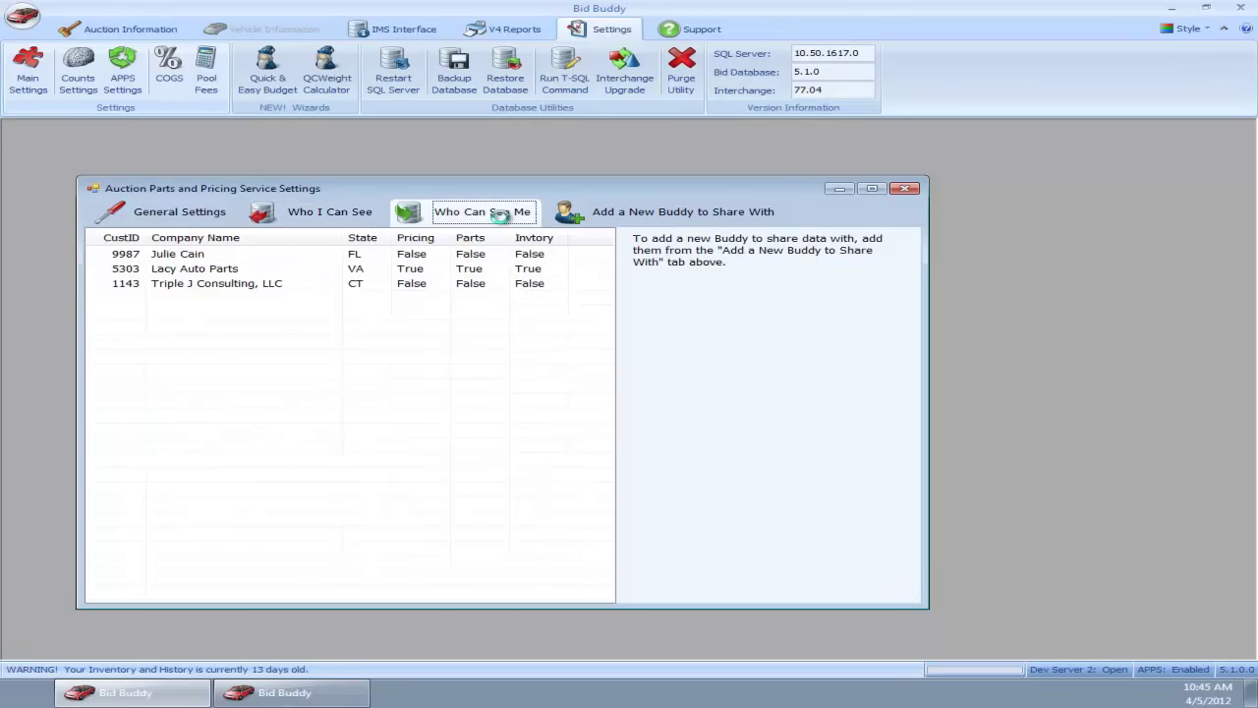
{"action": "left_click", "coordinate": [222, 286]}
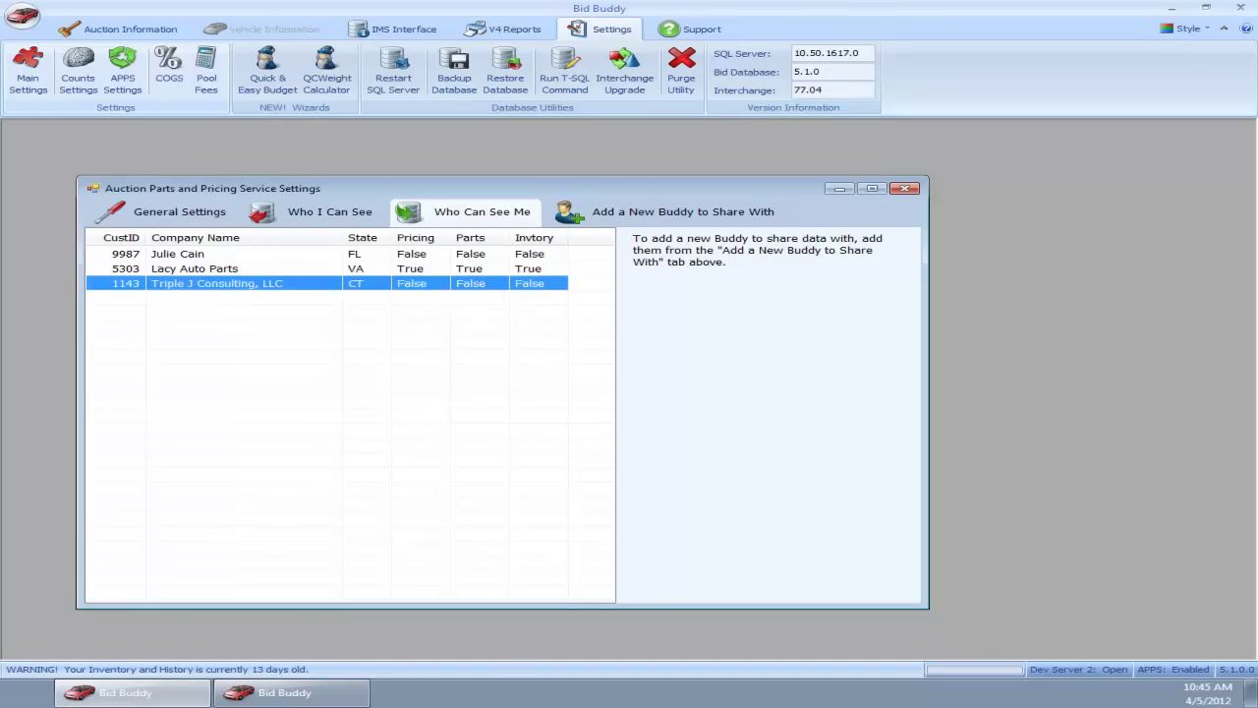
{"action": "left_click", "coordinate": [284, 696]}
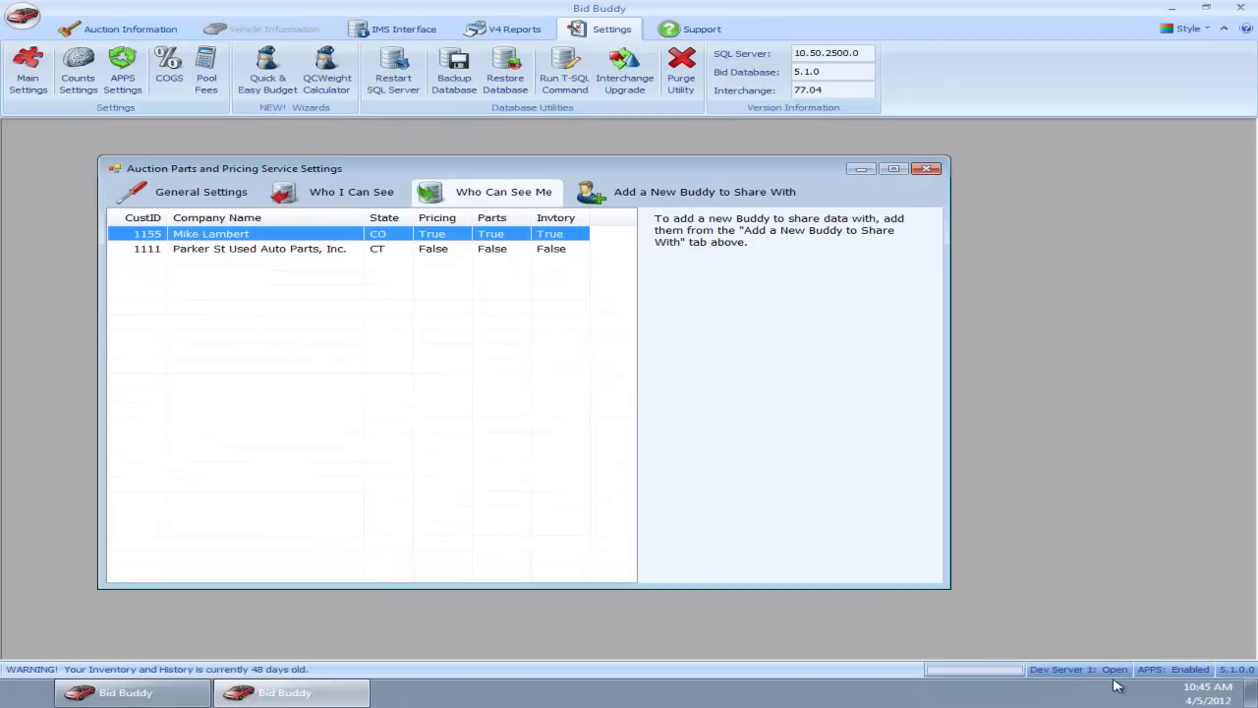
Step: Open the CO buddy's viewing settings from the Who I Can See list on the first server
{"action": "left_click", "coordinate": [337, 194]}
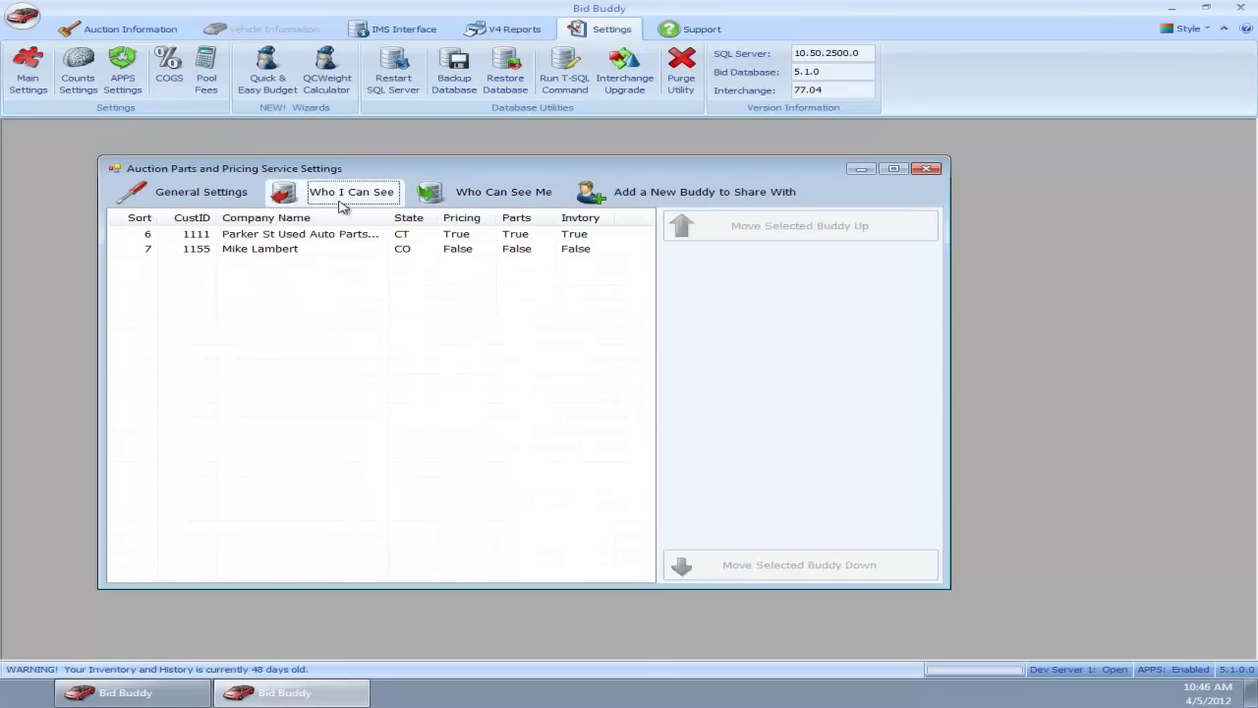
{"action": "left_click", "coordinate": [322, 250]}
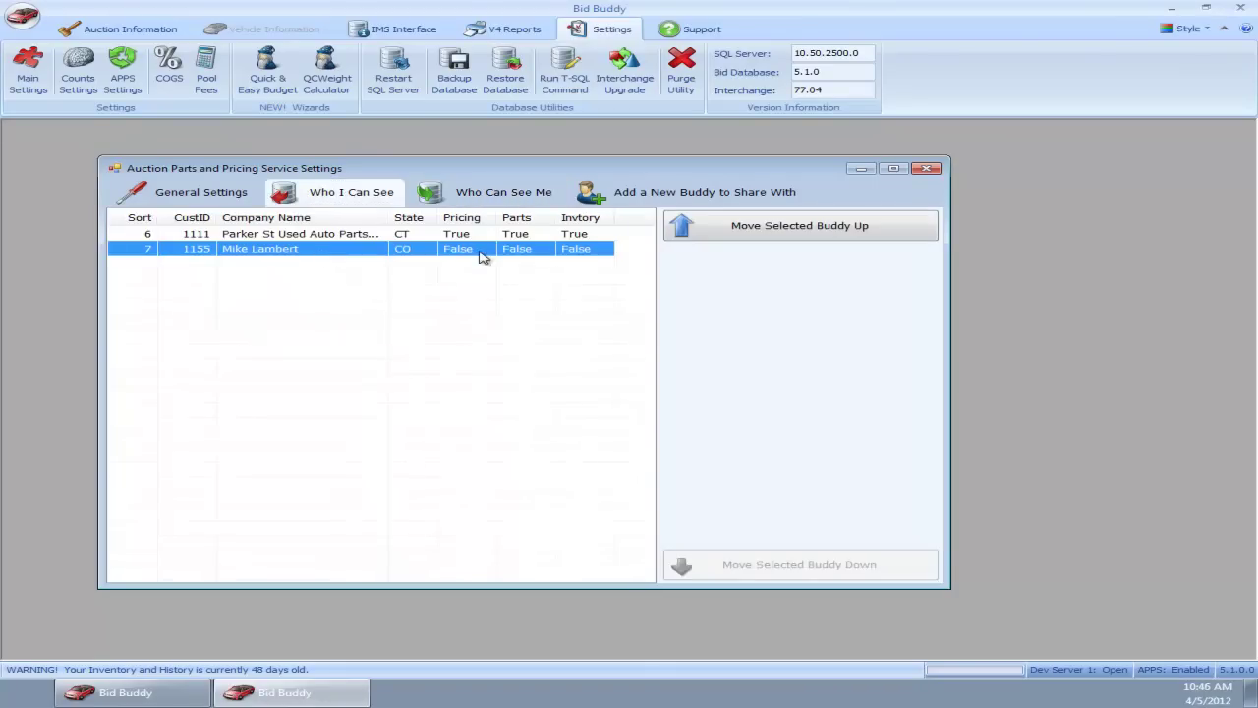
{"action": "double_click", "coordinate": [567, 253]}
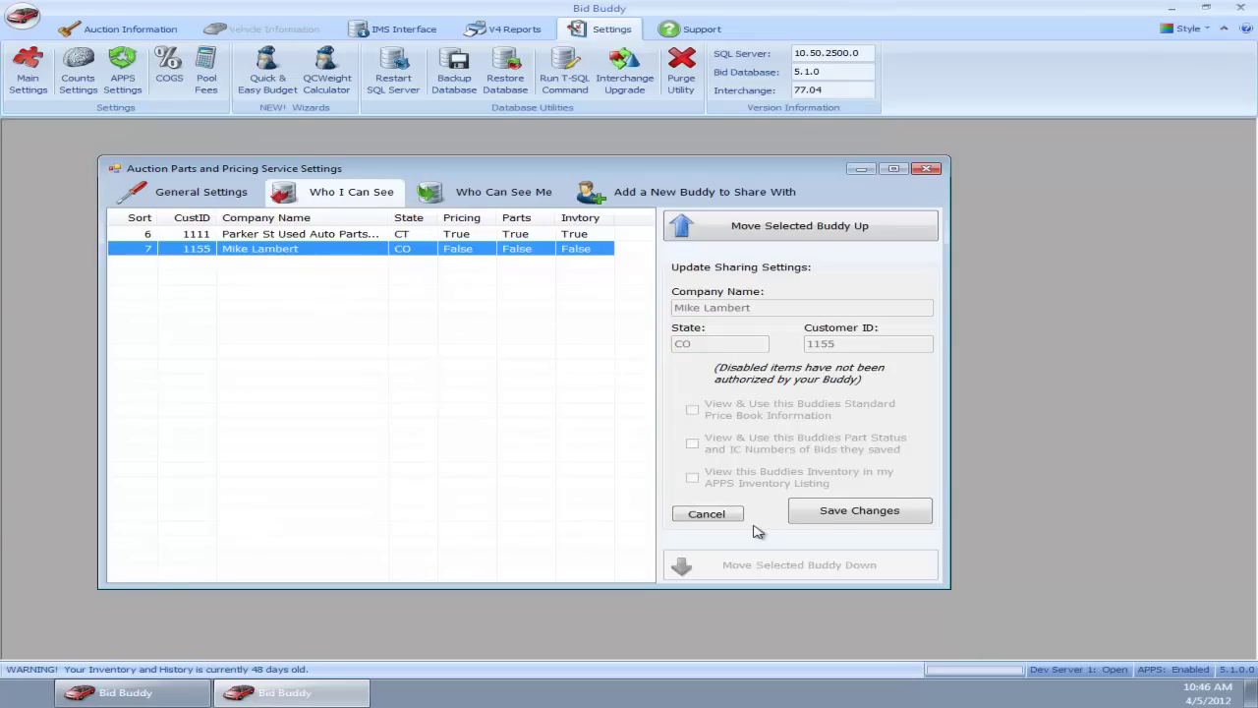
Step: Revoke the CO buddy's access to the standard price book, keeping parts and inventory shared, and save
{"action": "left_click", "coordinate": [843, 514]}
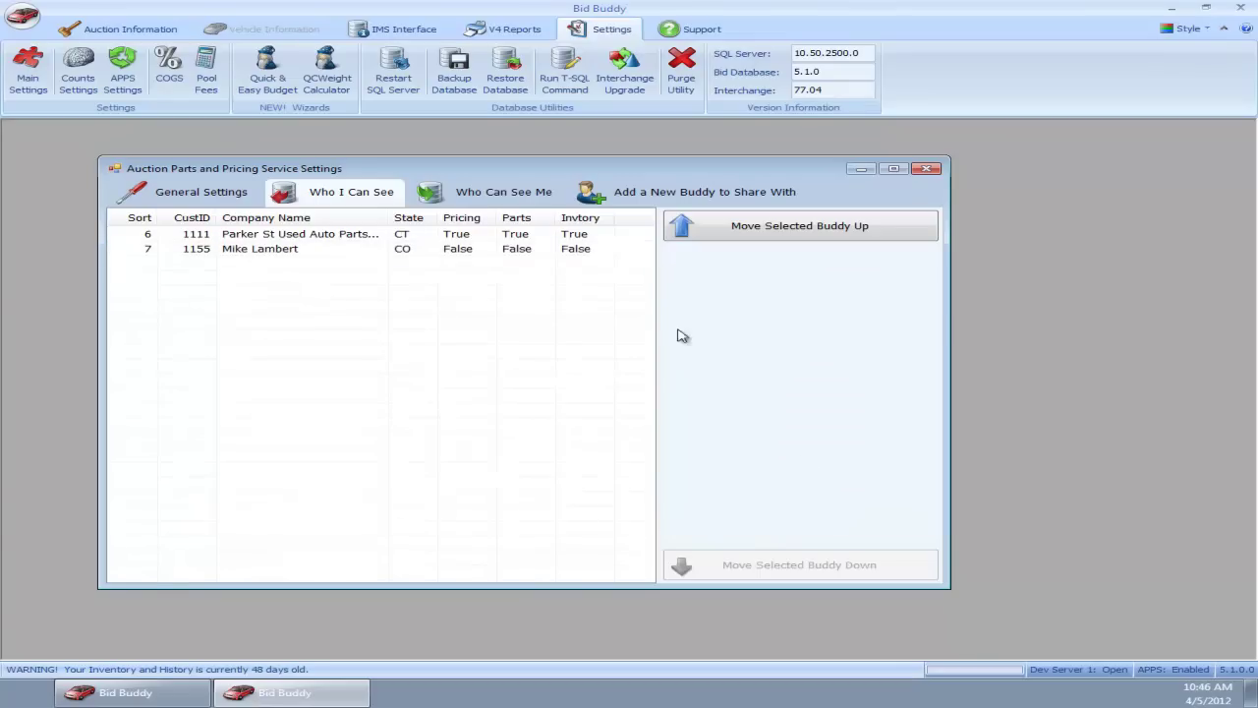
{"action": "left_click", "coordinate": [478, 195]}
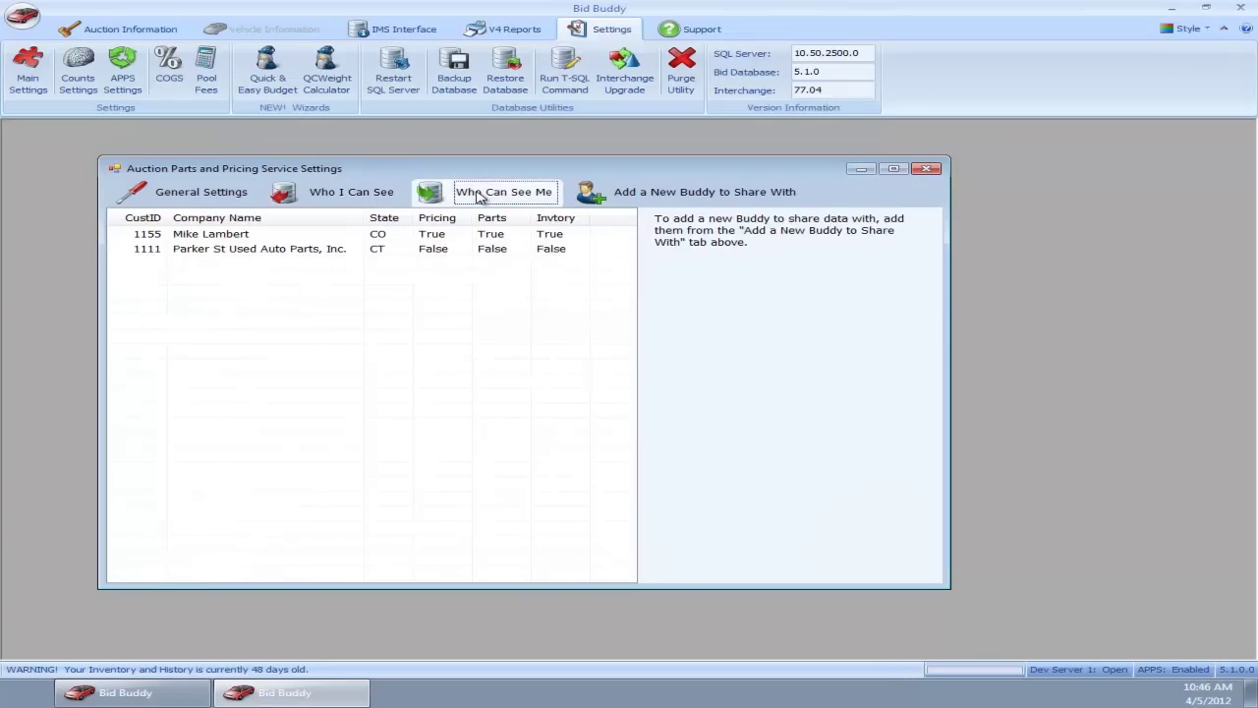
{"action": "left_click", "coordinate": [298, 237]}
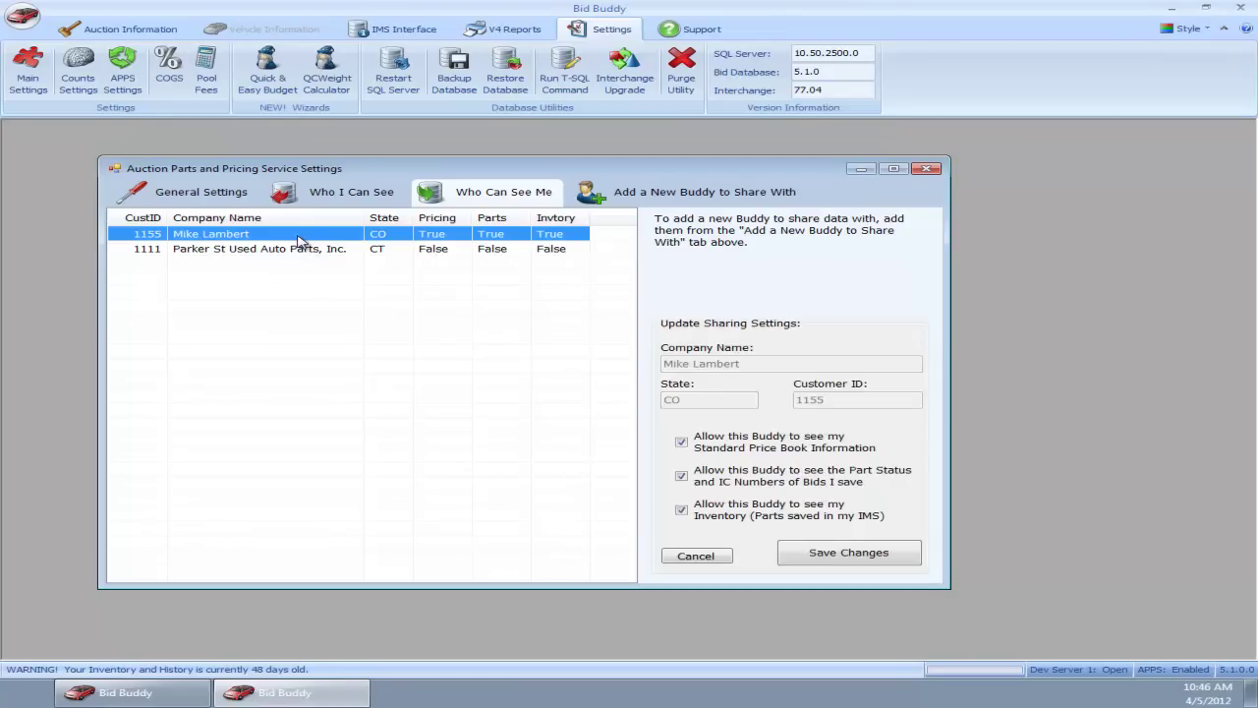
{"action": "left_click", "coordinate": [681, 443]}
{"action": "left_click", "coordinate": [857, 553]}
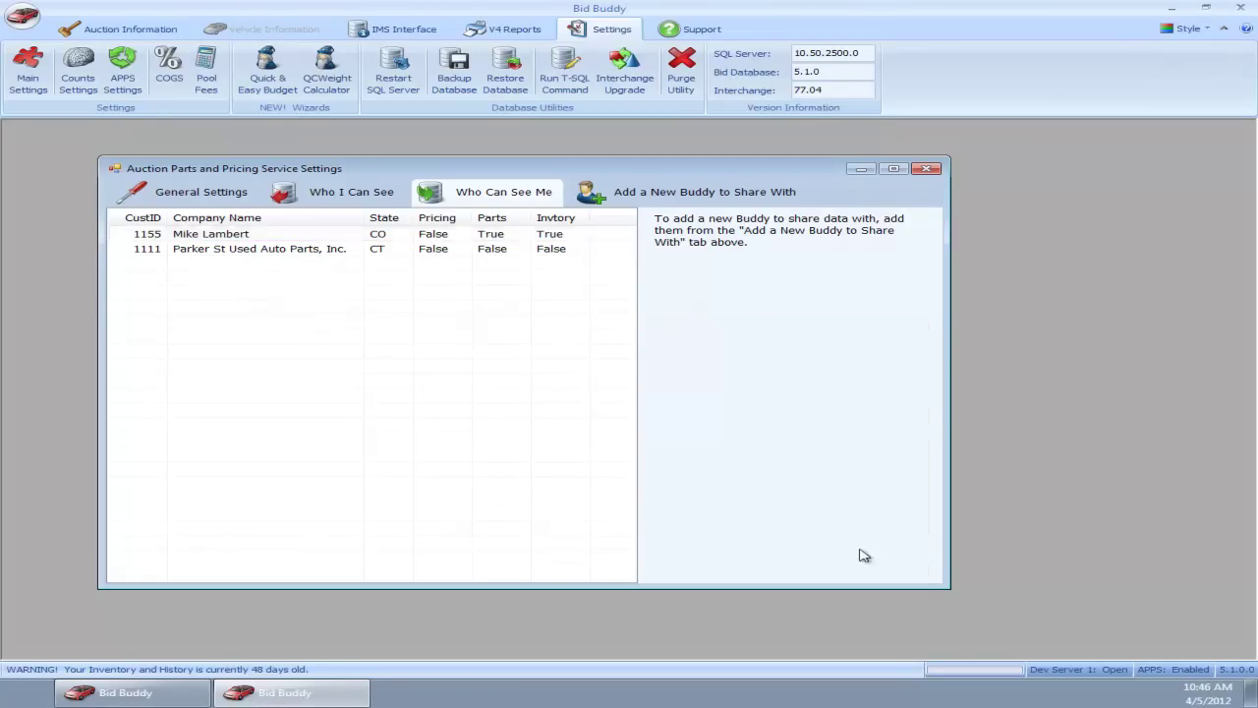
{"action": "left_click", "coordinate": [449, 235]}
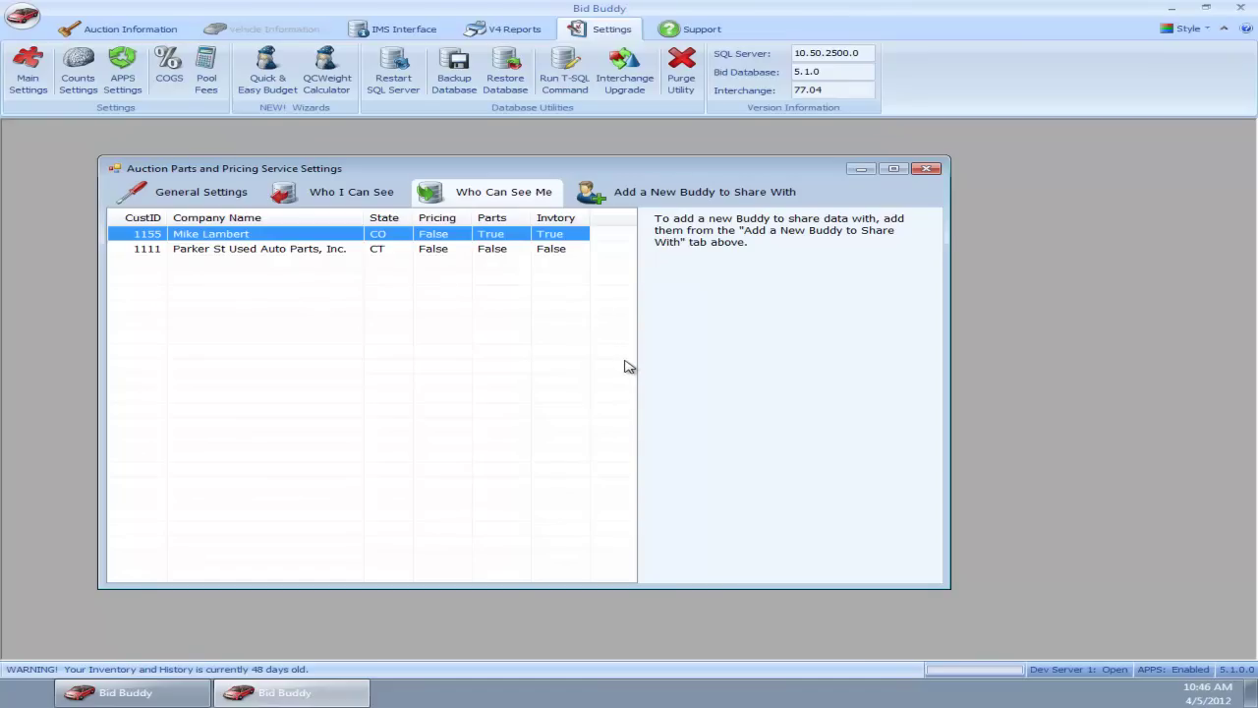
Step: On the second server, review Triple J Consulting's settings showing pricing unauthorized, then return to the first server
{"action": "left_click", "coordinate": [162, 693]}
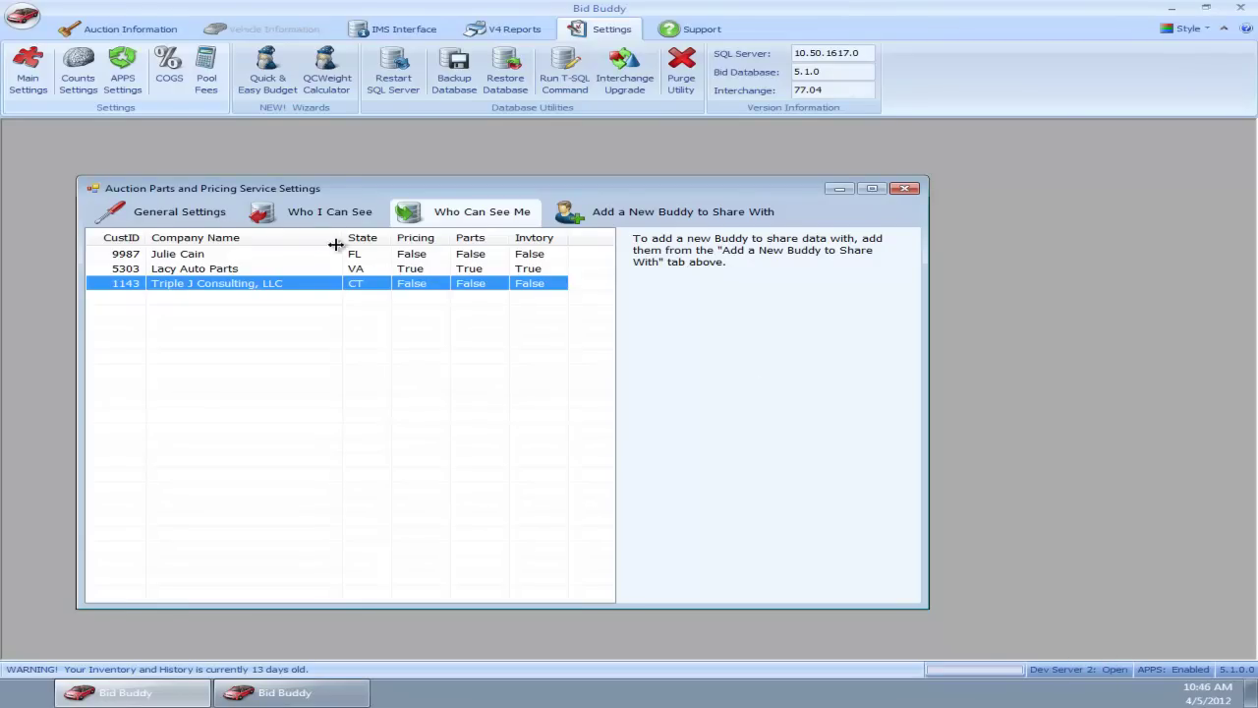
{"action": "left_click", "coordinate": [295, 212]}
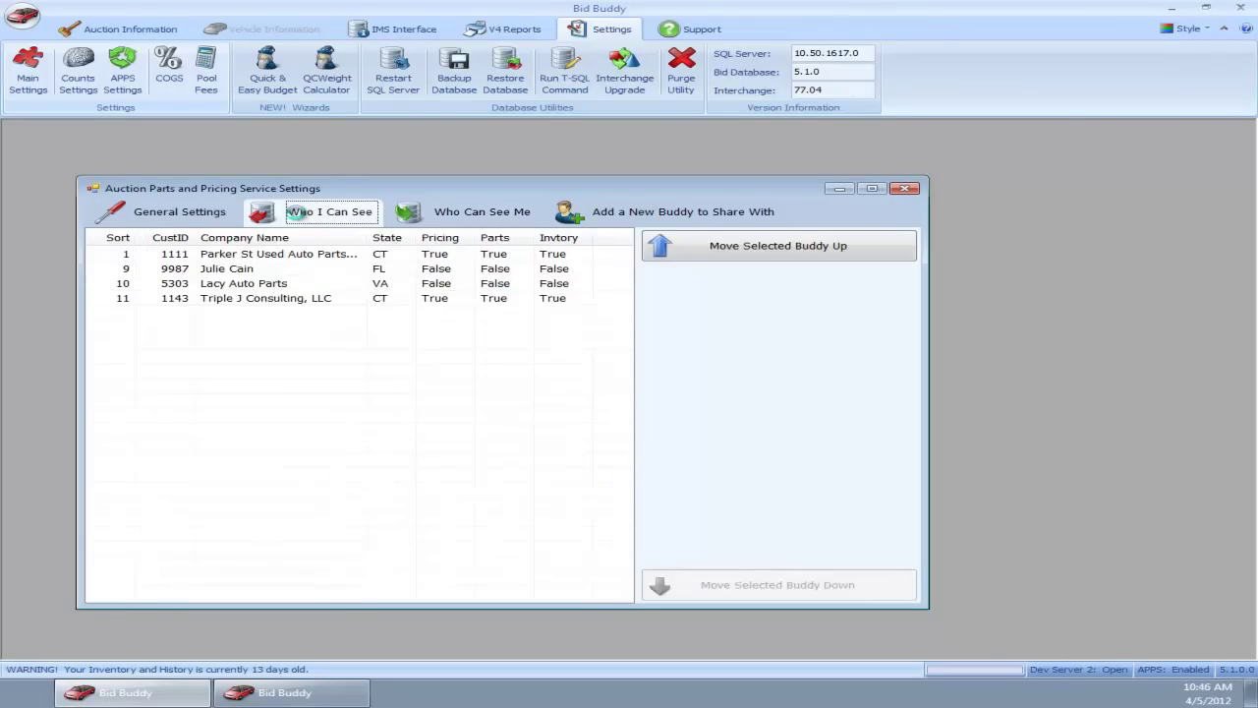
{"action": "left_click", "coordinate": [301, 300]}
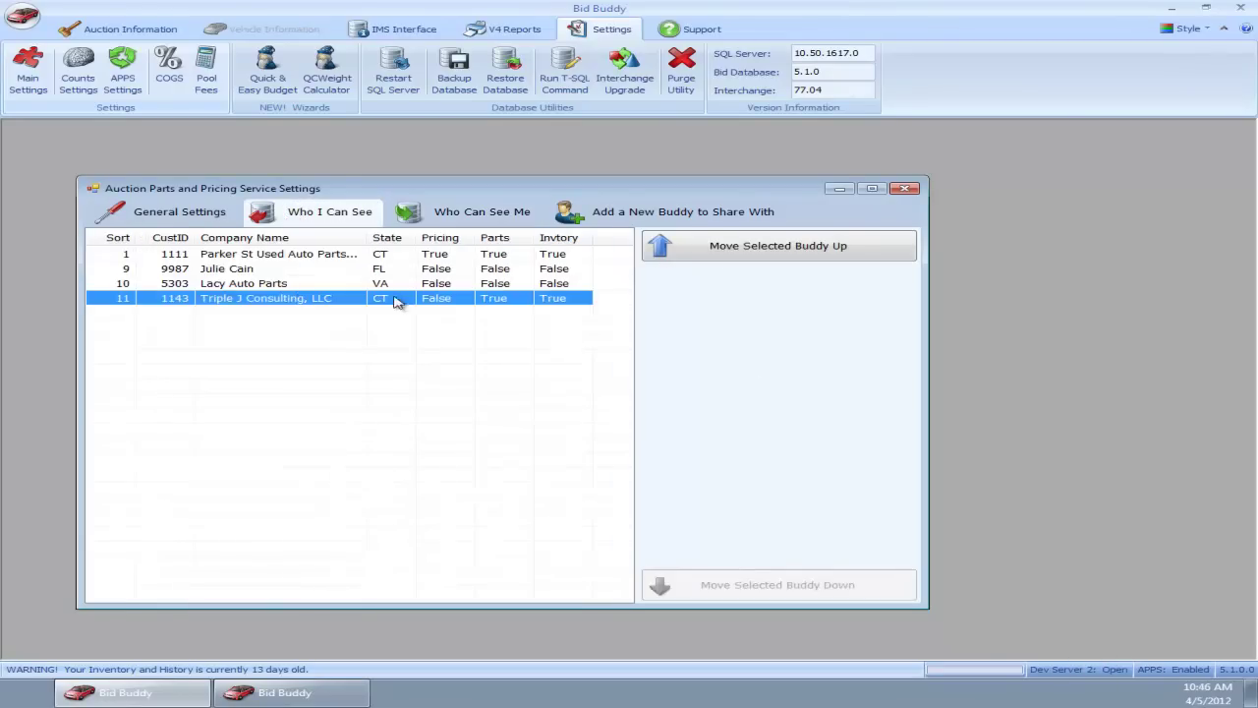
{"action": "double_click", "coordinate": [455, 306]}
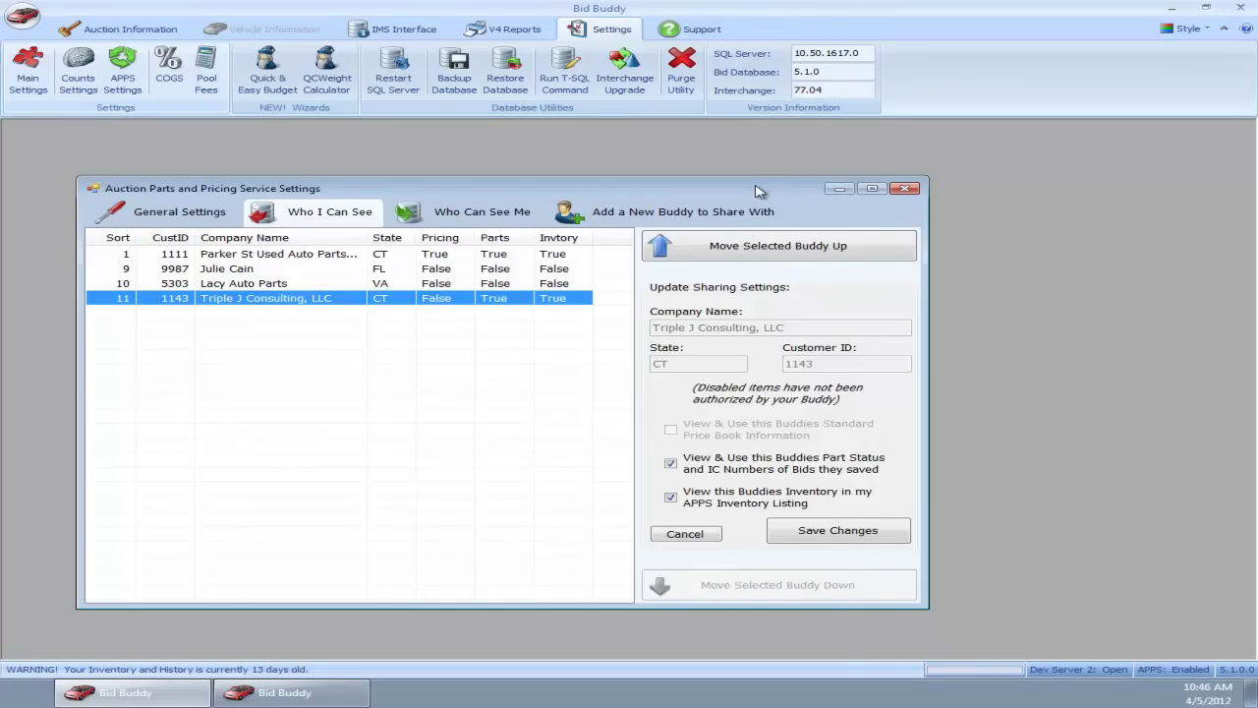
{"action": "left_click_drag", "start_coordinate": [757, 191], "coordinate": [831, 199]}
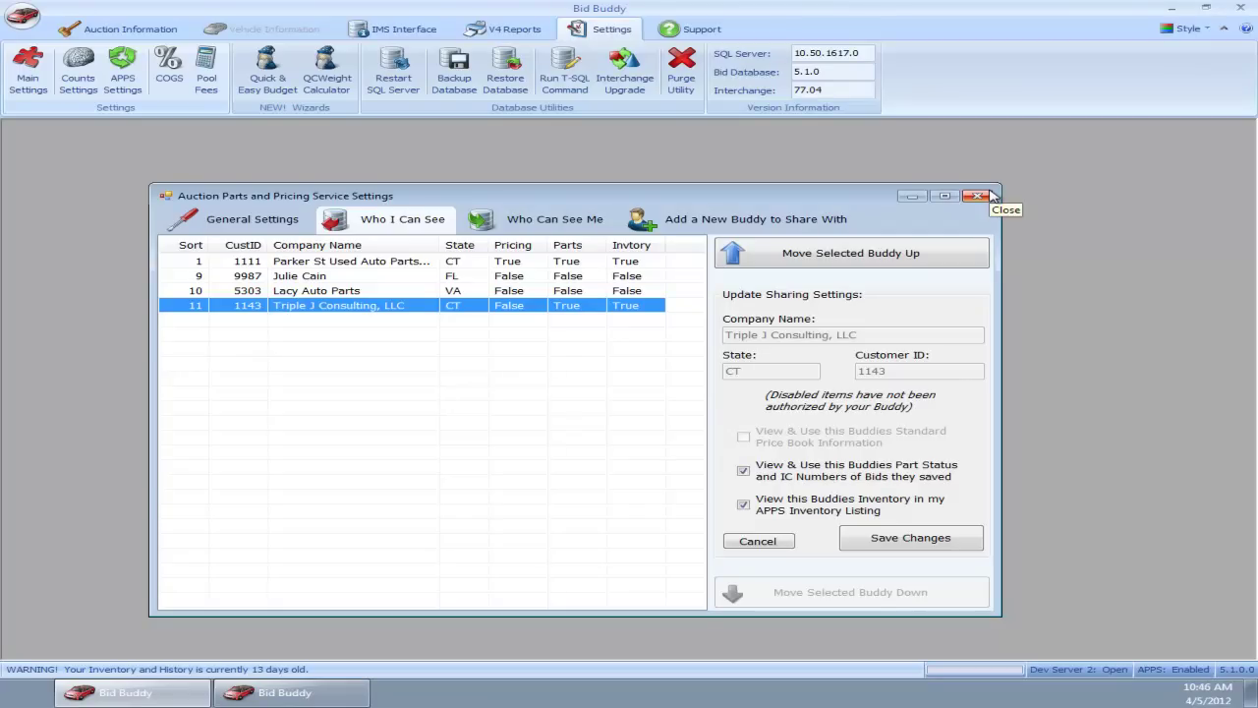
{"action": "left_click", "coordinate": [977, 196]}
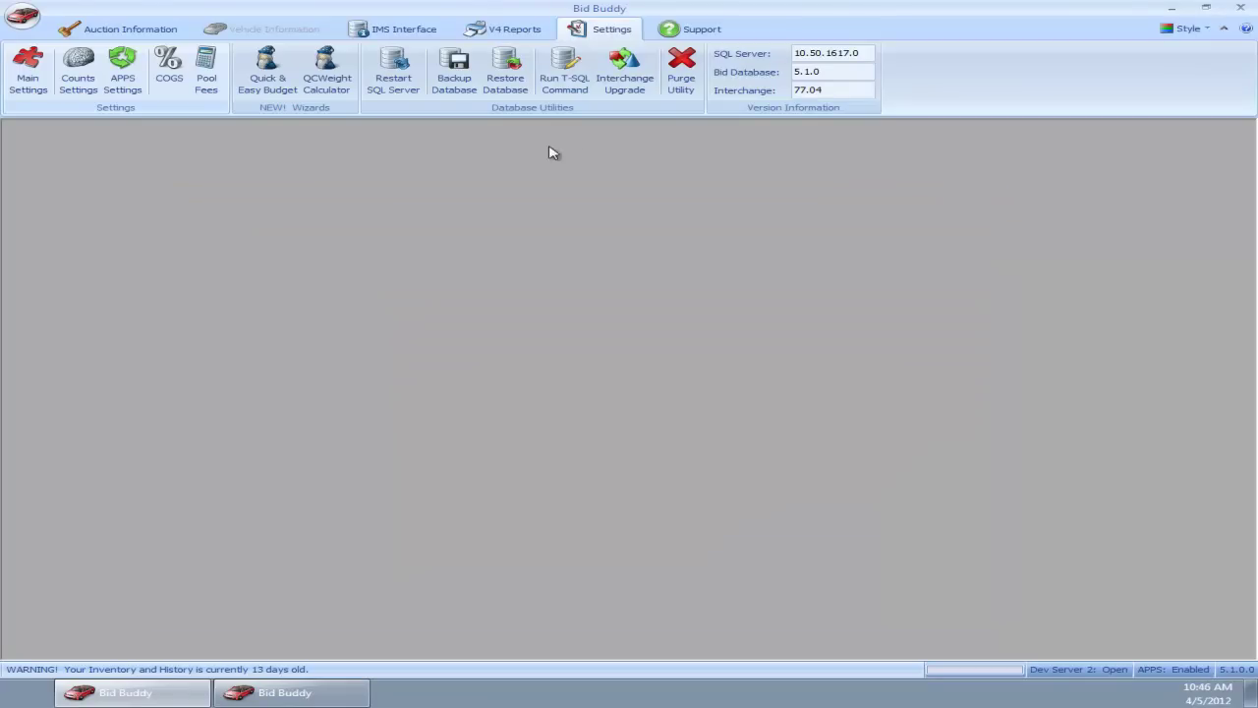
{"action": "left_click", "coordinate": [288, 691]}
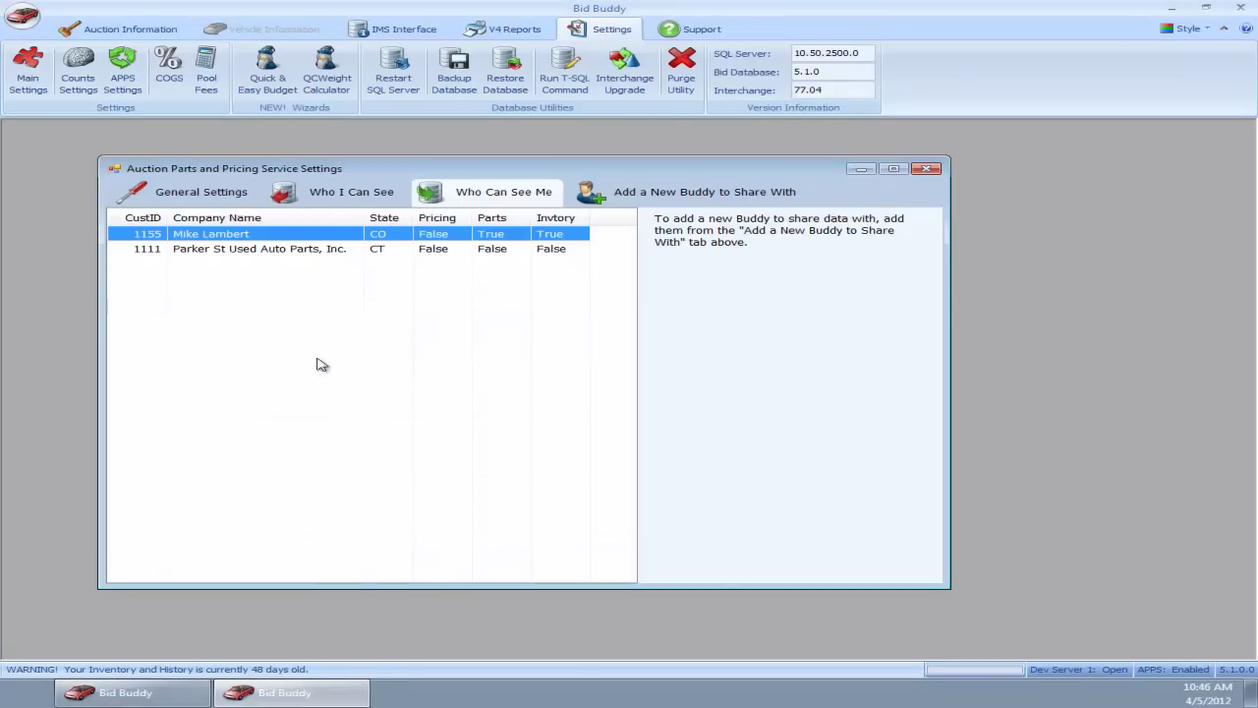
Step: Close the sharing settings, load the April 10, 2012 Copart Hartford, CT auction, and sort by QCI Status
{"action": "left_click", "coordinate": [926, 168]}
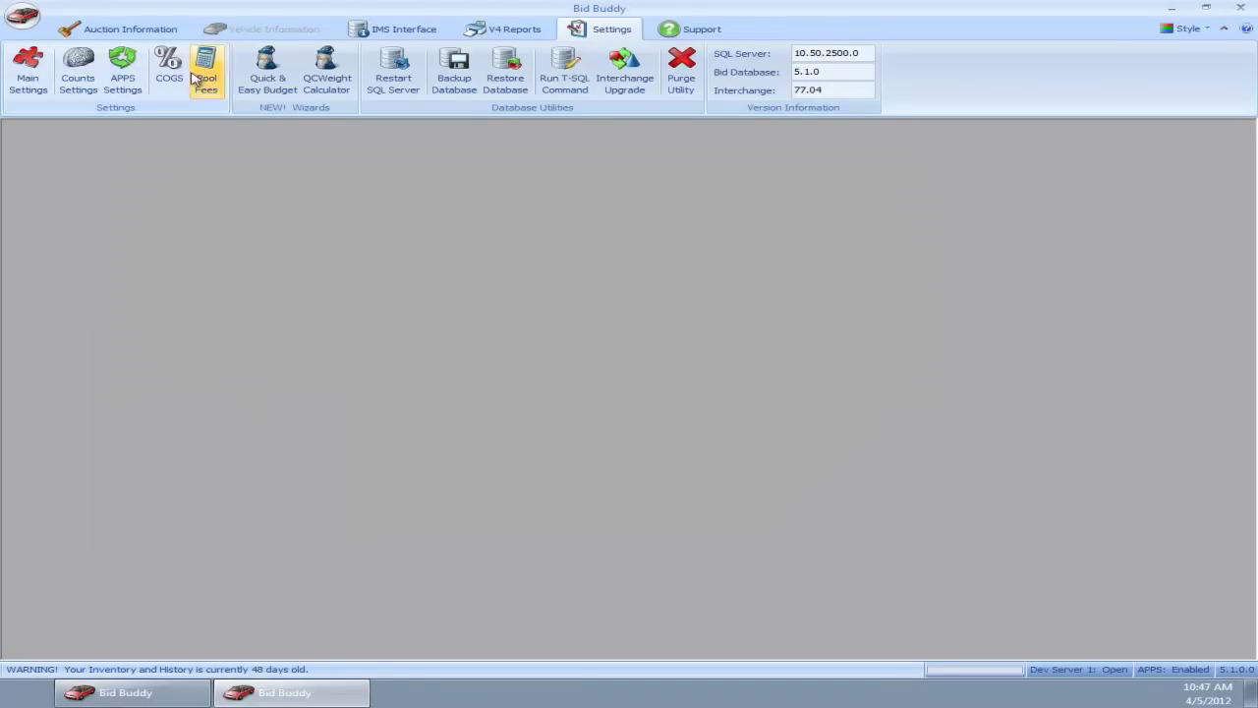
{"action": "left_click", "coordinate": [118, 29]}
{"action": "left_click", "coordinate": [32, 67]}
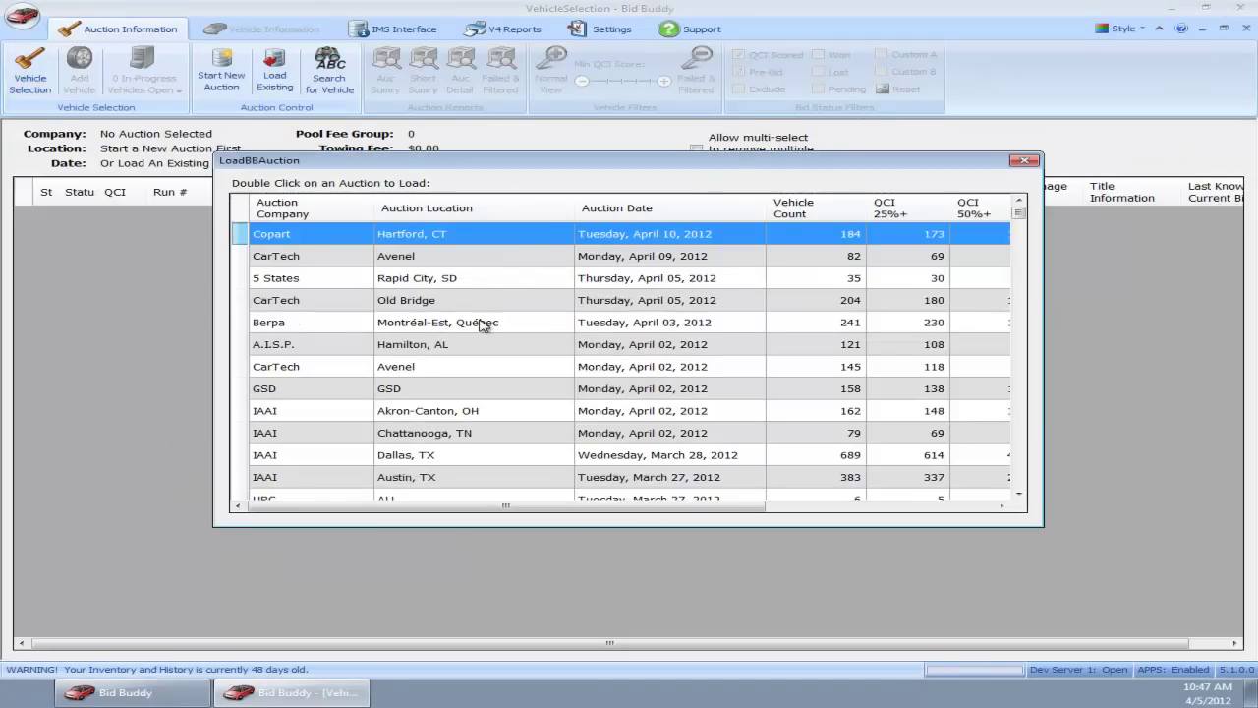
{"action": "double_click", "coordinate": [491, 243]}
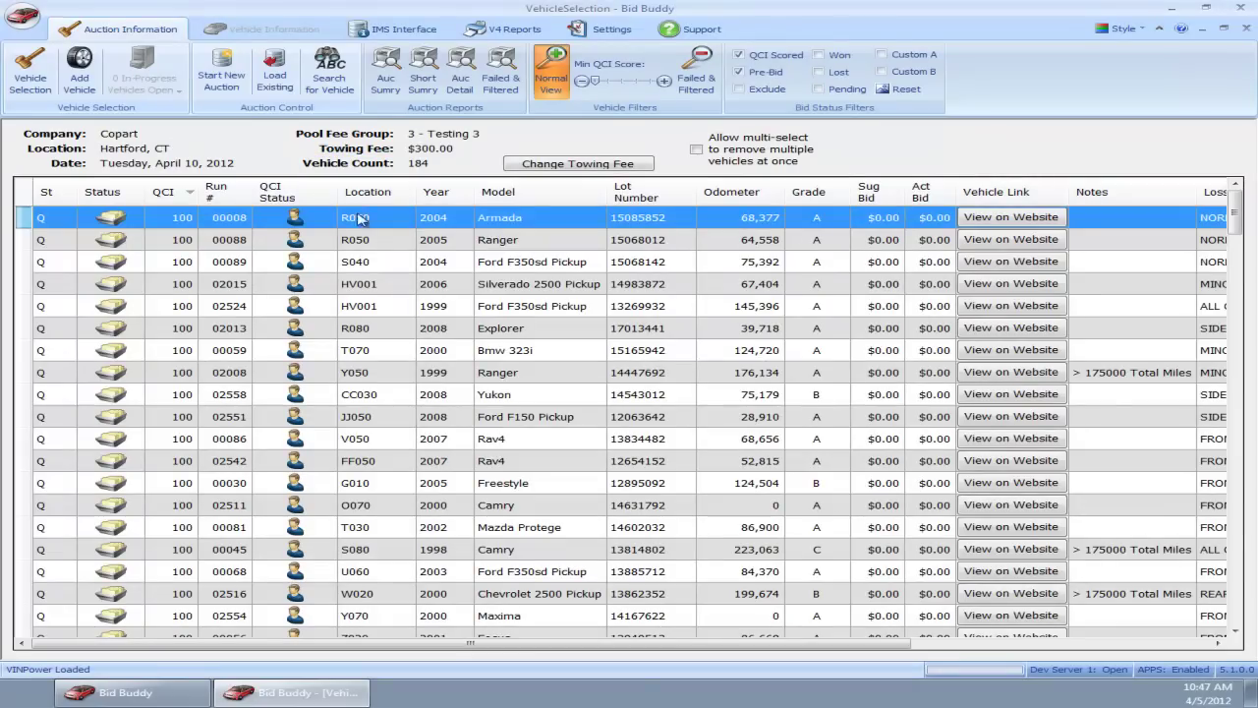
{"action": "left_click", "coordinate": [280, 194]}
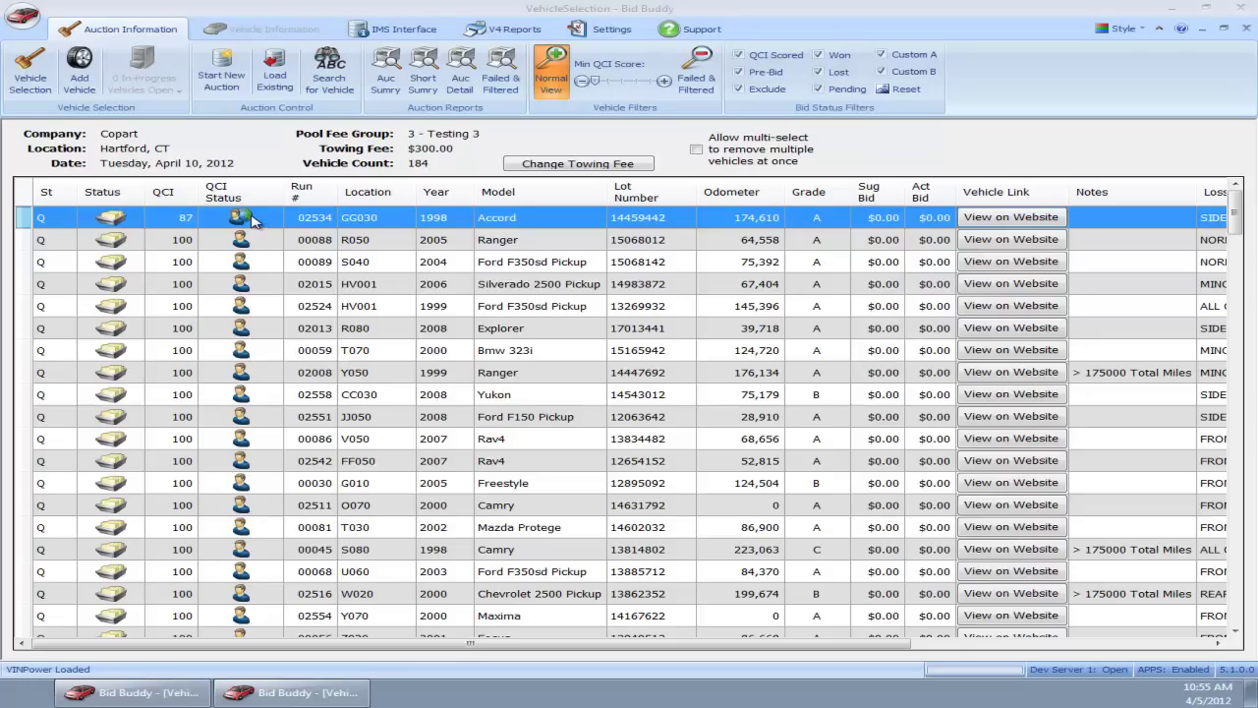
Step: Open the 1998 Honda Accord, scroll the Parts grid to IC Number and back, and select the engine's $380.00 price
{"action": "double_click", "coordinate": [286, 217]}
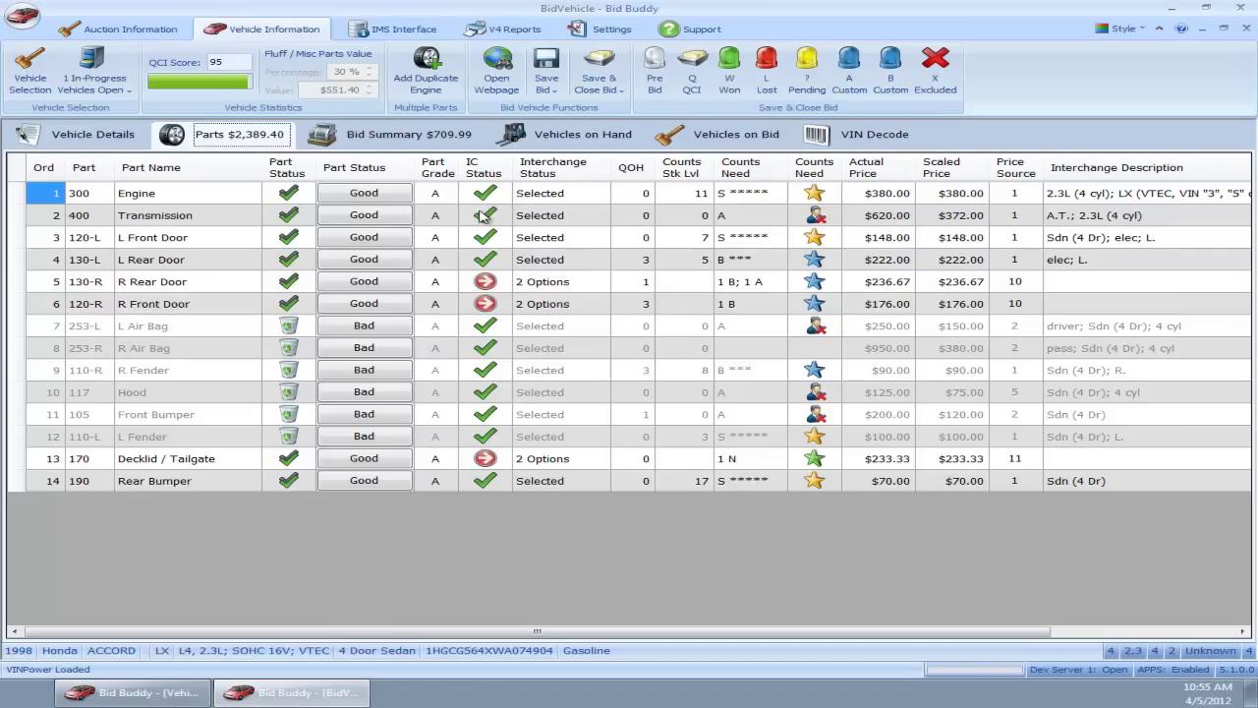
{"action": "left_click_drag", "start_coordinate": [644, 634], "coordinate": [827, 634]}
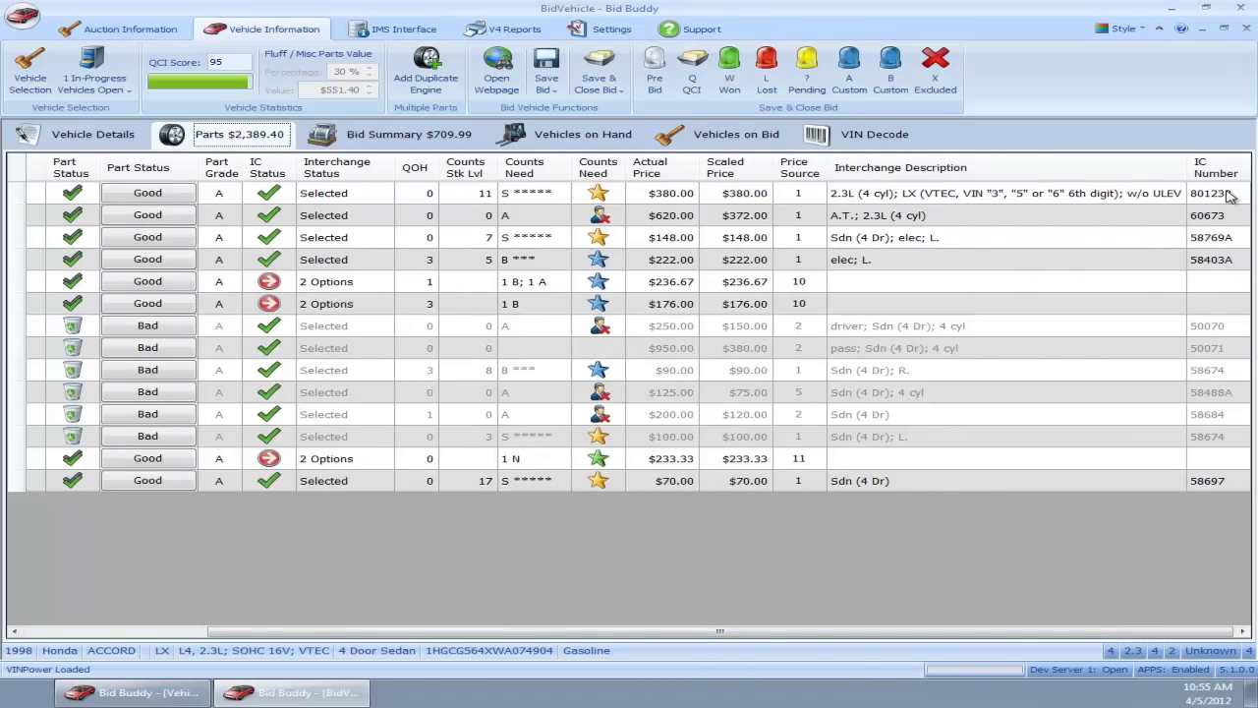
{"action": "left_click_drag", "start_coordinate": [791, 634], "coordinate": [482, 586]}
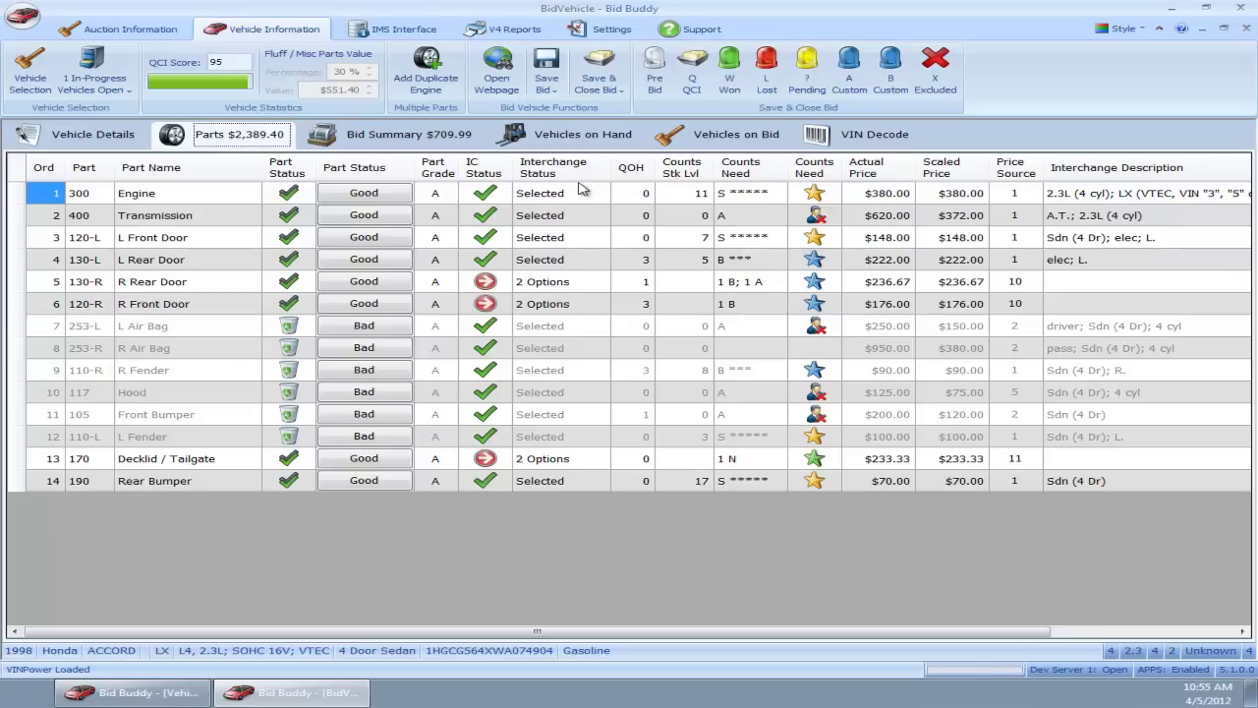
{"action": "left_click", "coordinate": [886, 195]}
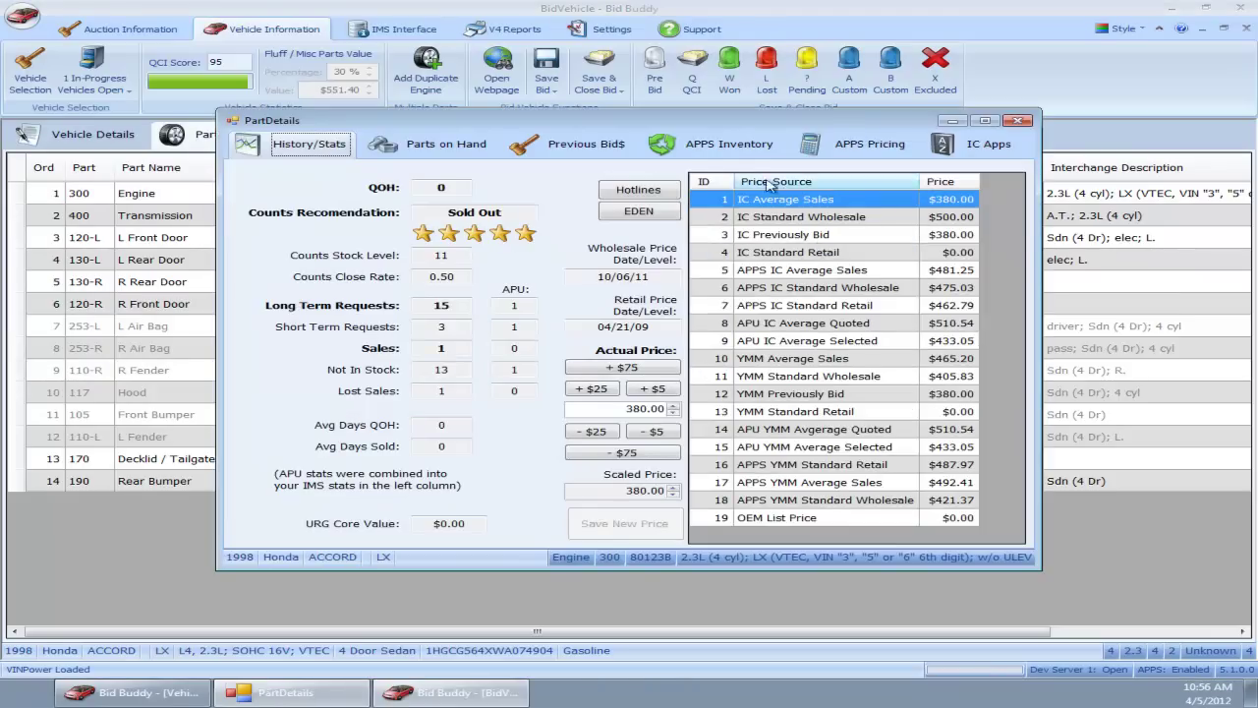
{"action": "left_click", "coordinate": [696, 149]}
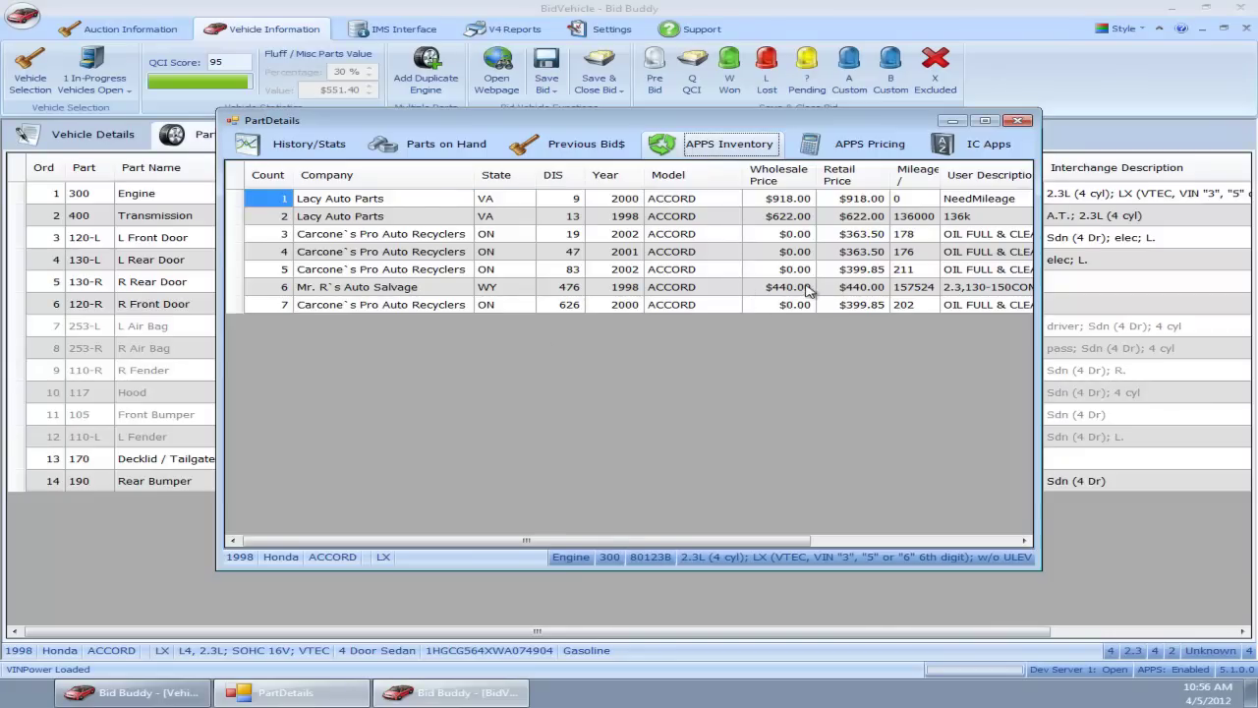
{"action": "left_click", "coordinate": [838, 147]}
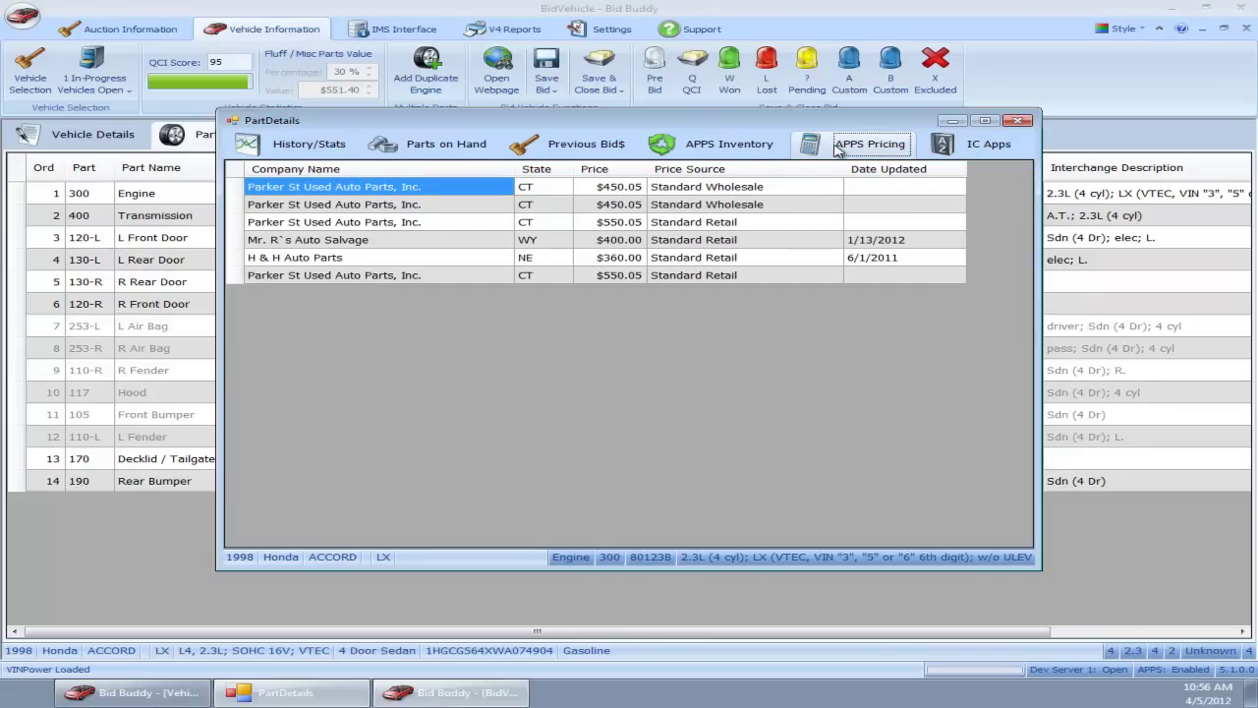
{"action": "left_click", "coordinate": [680, 153]}
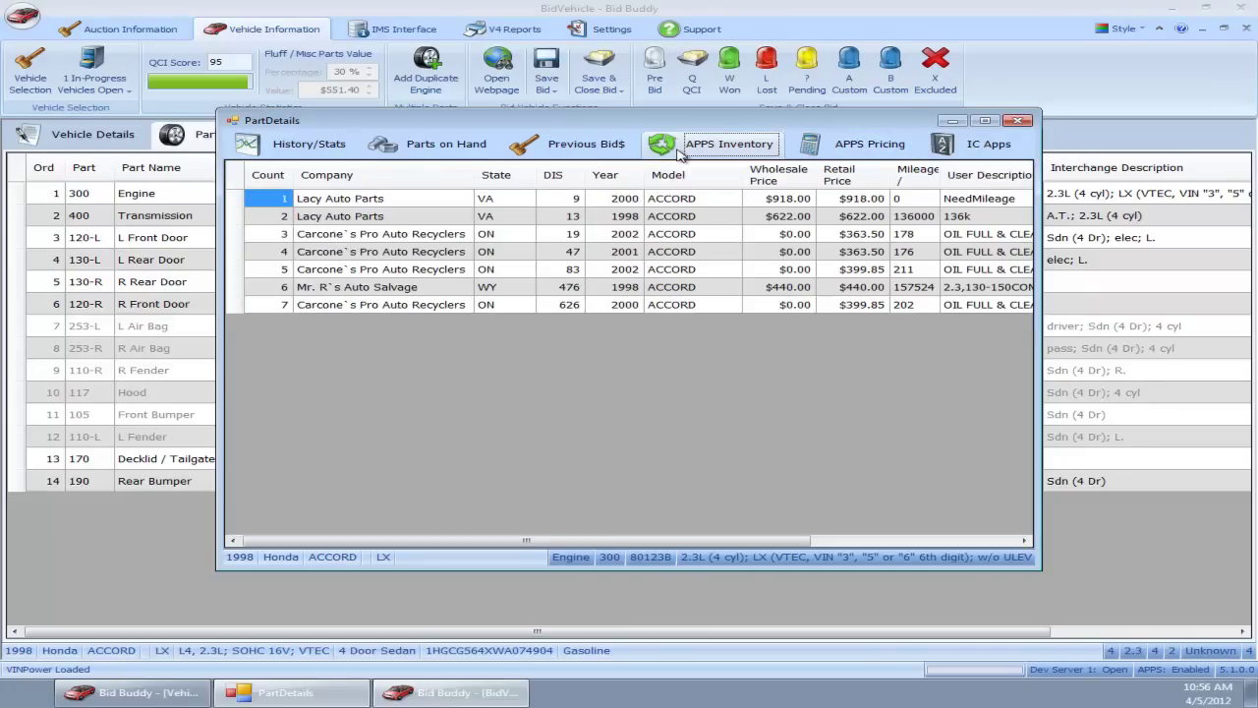
{"action": "left_click", "coordinate": [871, 147]}
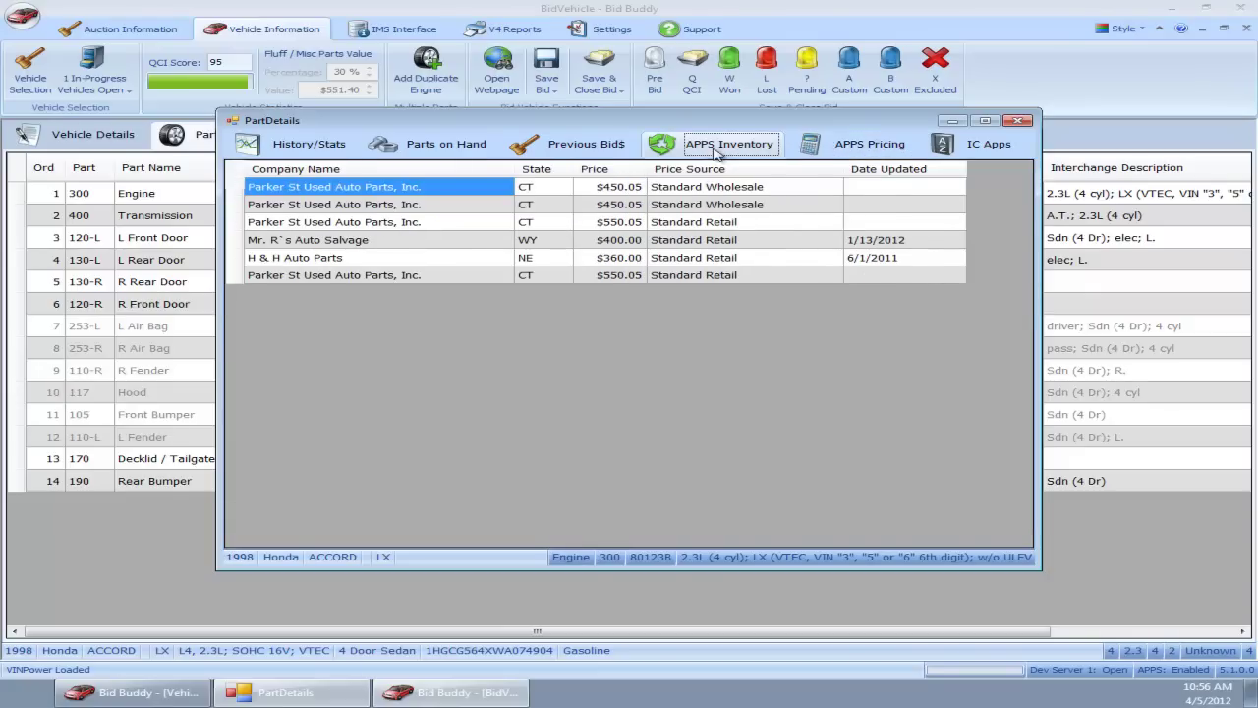
{"action": "left_click", "coordinate": [725, 160]}
{"action": "left_click", "coordinate": [870, 150]}
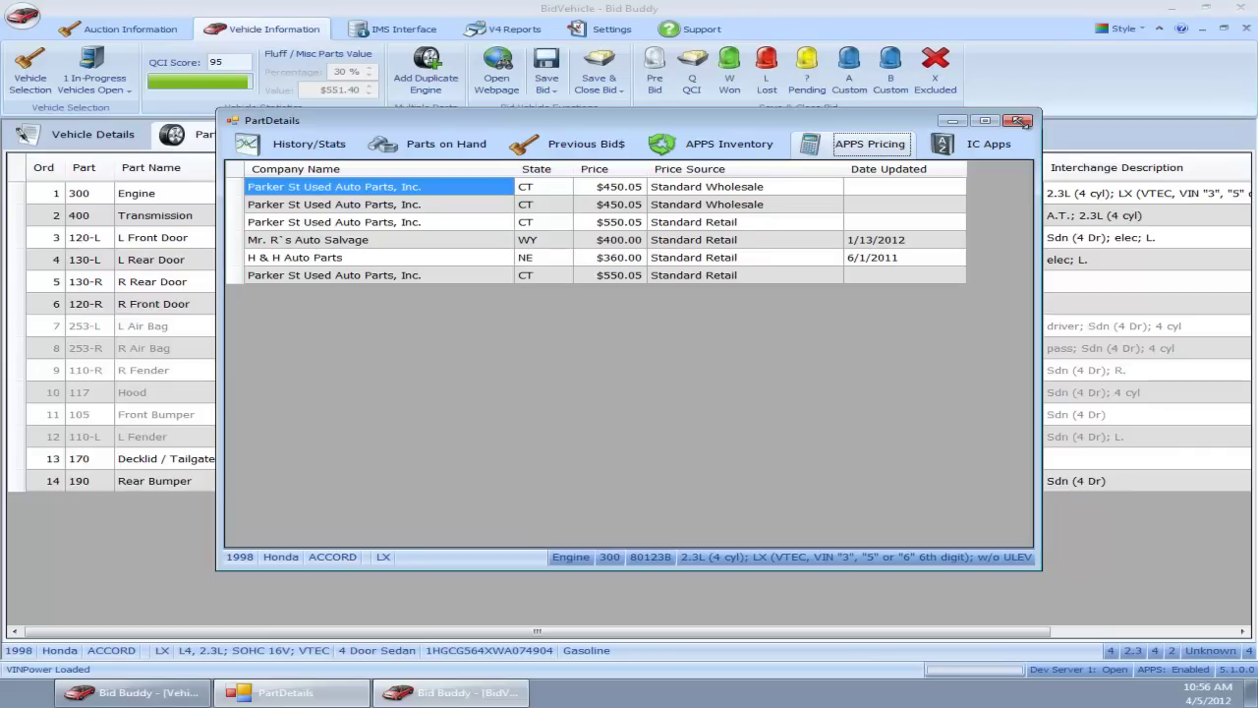
{"action": "left_click", "coordinate": [1019, 121]}
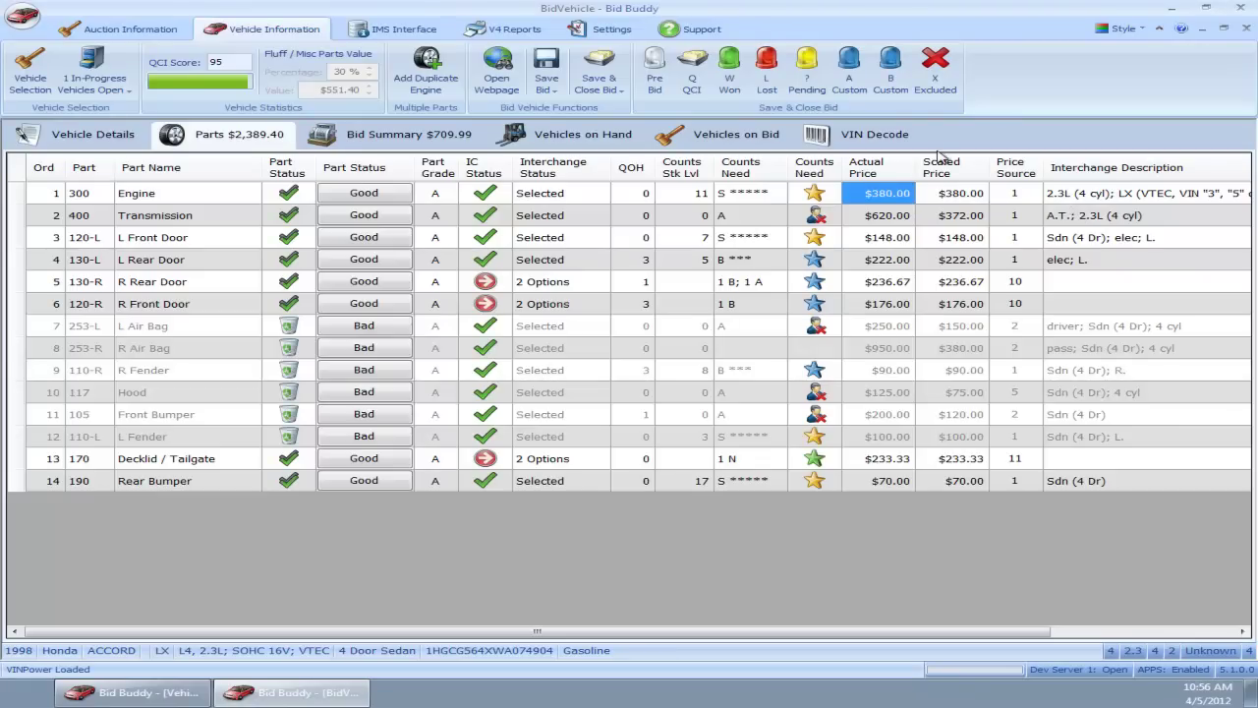
Step: From the Support tools, open Submit Feedback and set the feedback type to Enhancement Request
{"action": "left_click", "coordinate": [669, 30]}
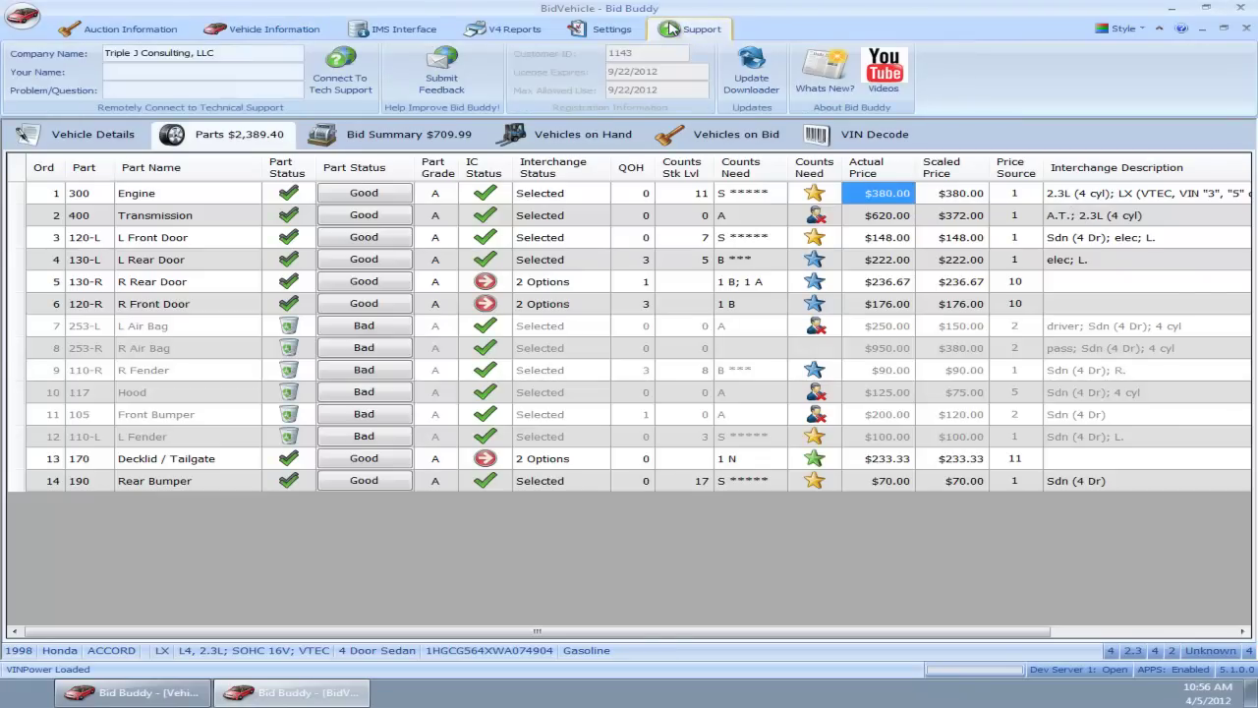
{"action": "left_click", "coordinate": [441, 73]}
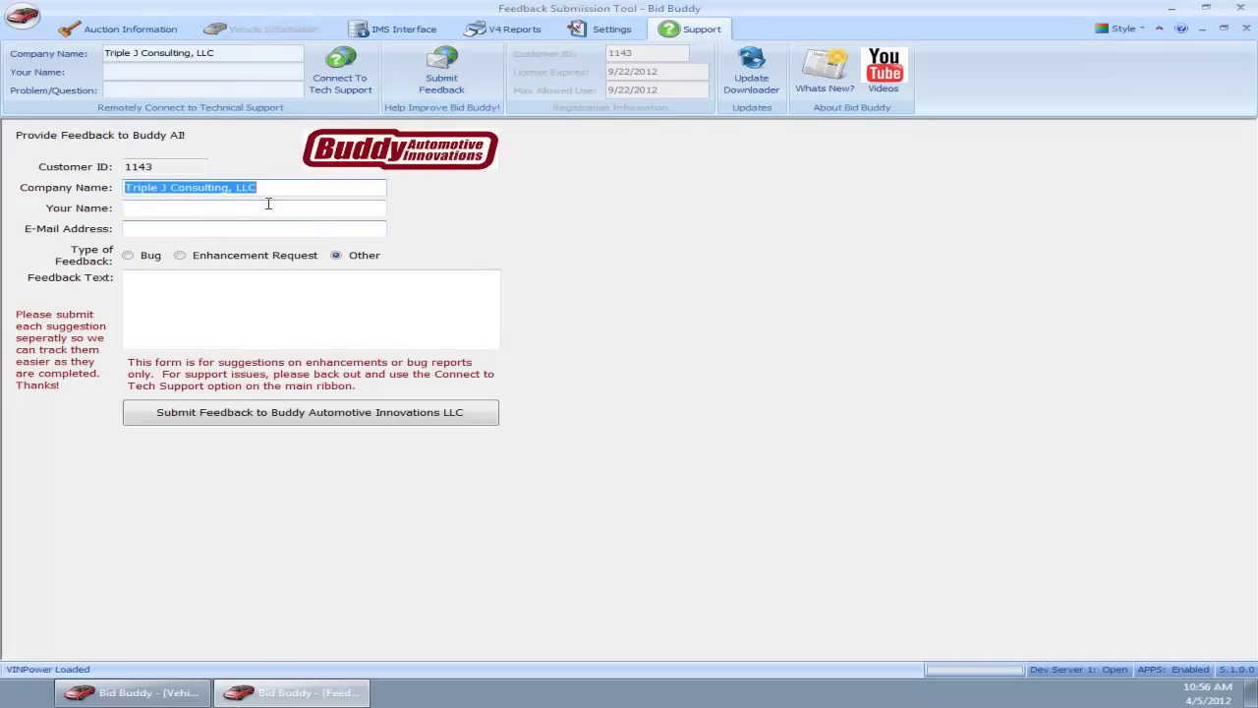
{"action": "left_click", "coordinate": [283, 307]}
{"action": "left_click", "coordinate": [197, 261]}
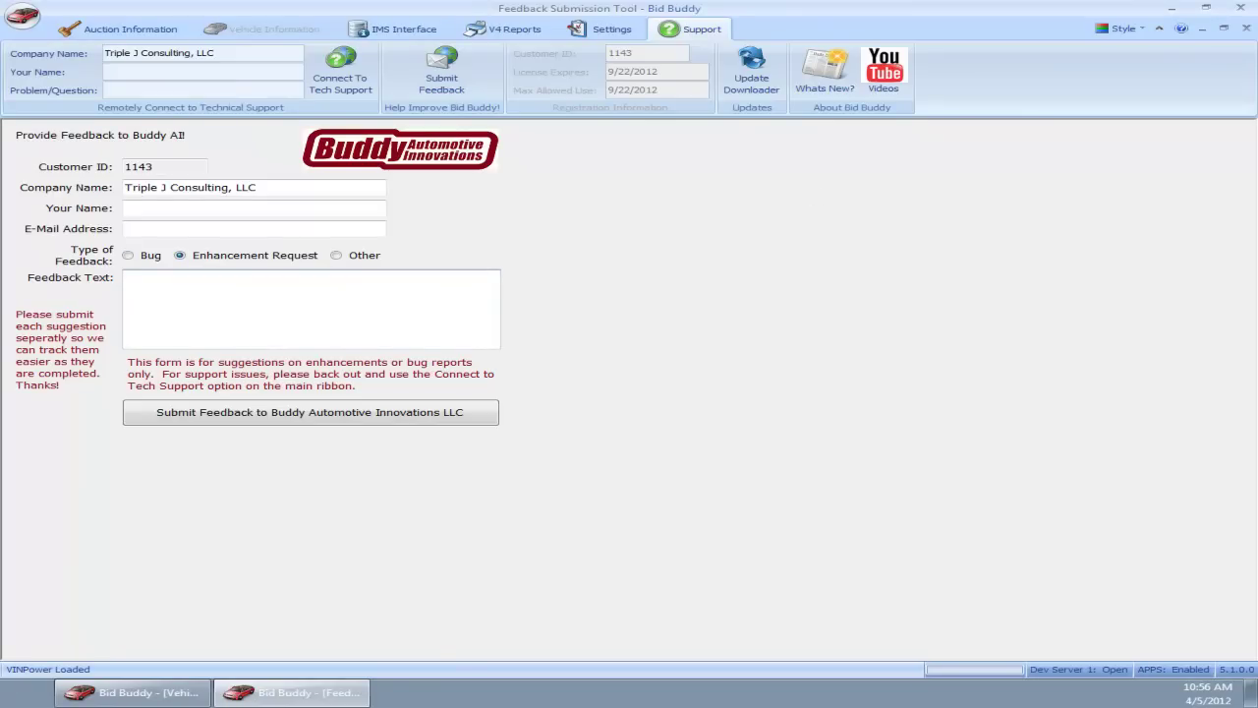
Step: Close the feedback form, returning to the 1998 Accord's parts list, and select the remote support Problem/Question box
{"action": "left_click", "coordinate": [1245, 34]}
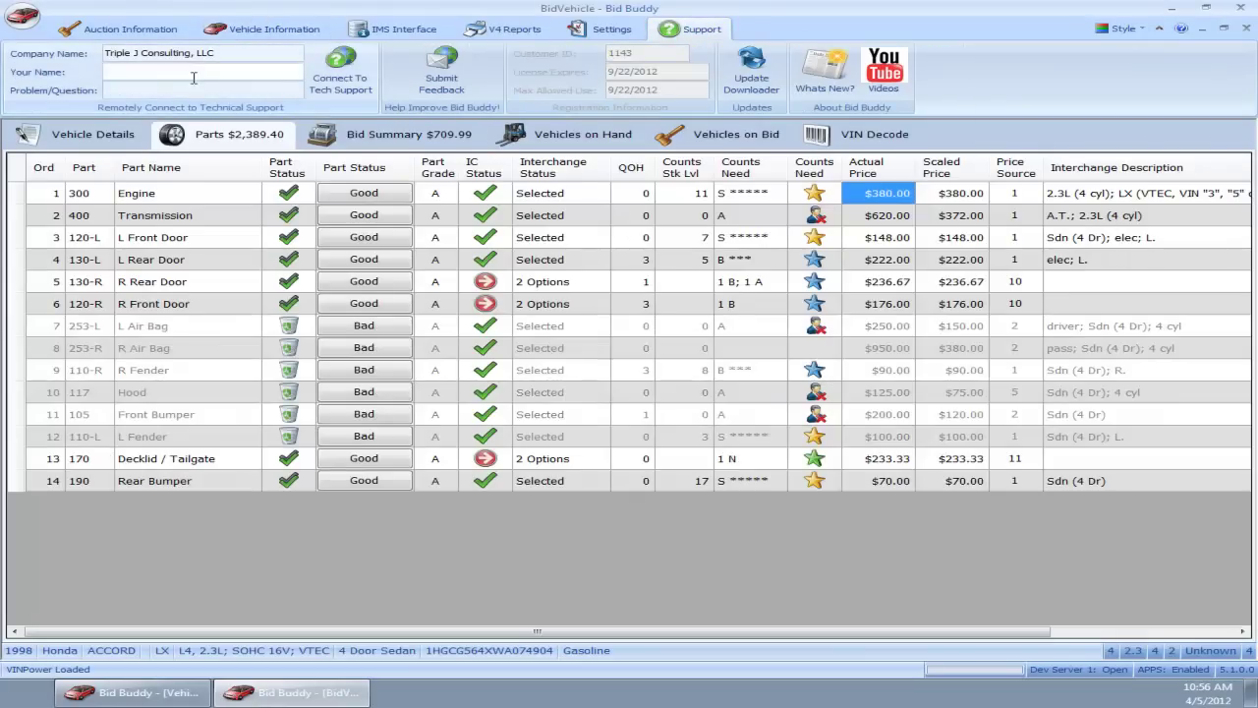
{"action": "left_click", "coordinate": [157, 90]}
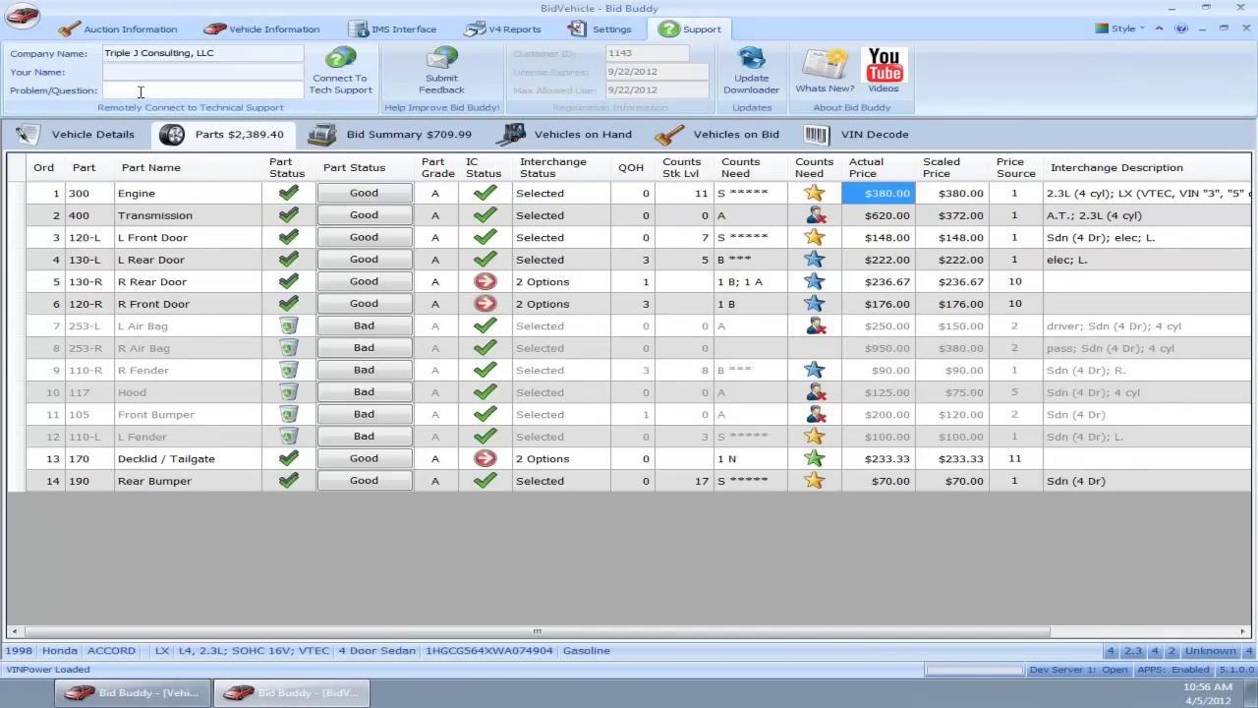